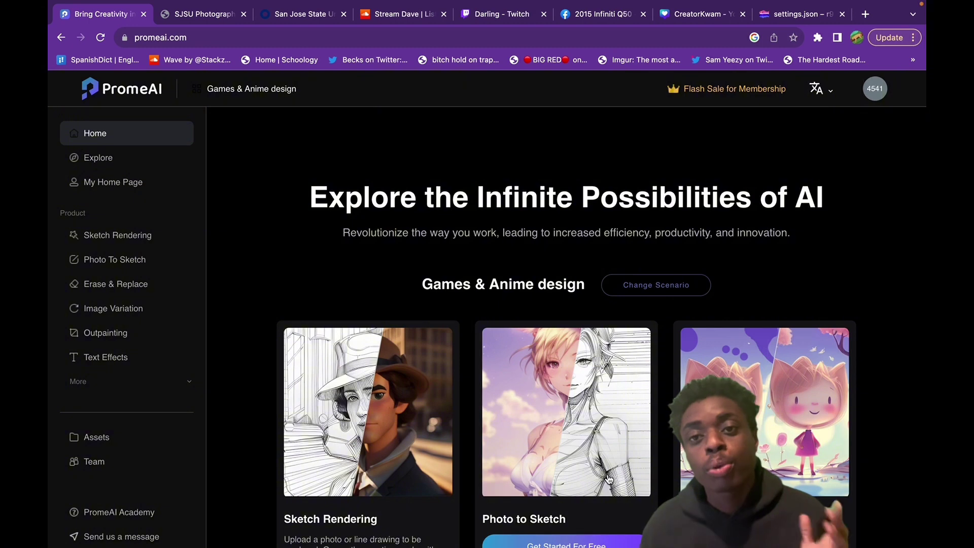
Open the Sketch Rendering tool for the Games & Anime design scenario
scroll(609, 478, down, 3)
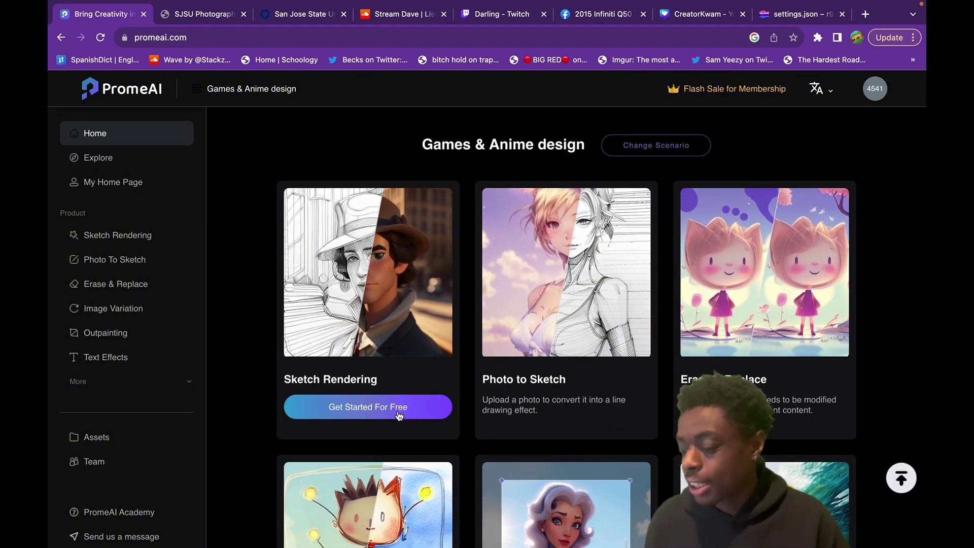
click(398, 414)
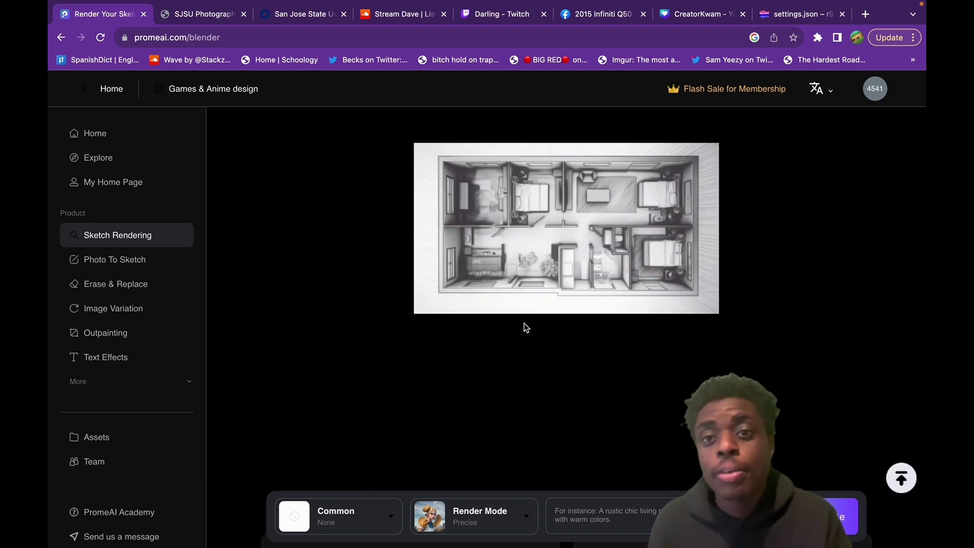
scroll(580, 237, down, 1)
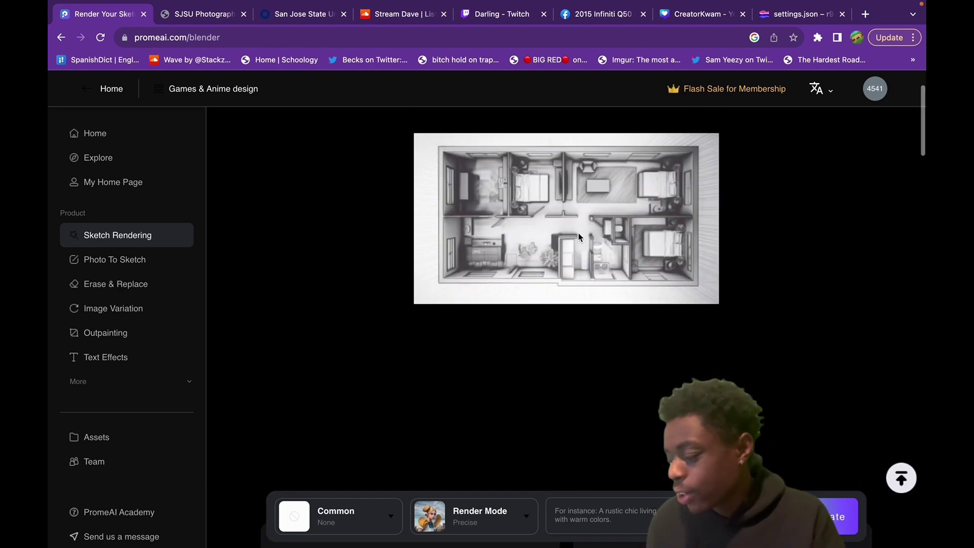
Render the floor plan sketch with the Common Photography style and the Space render mode
click(327, 515)
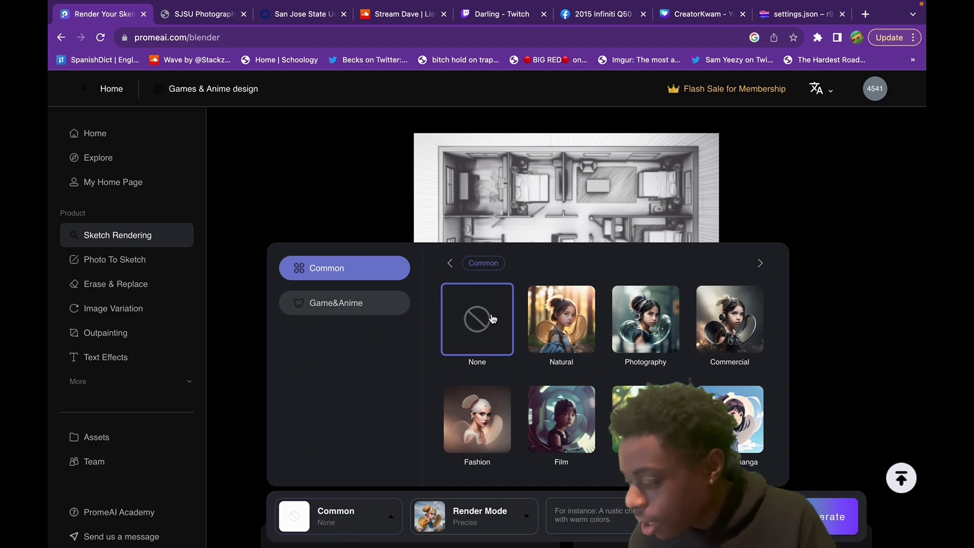
click(625, 321)
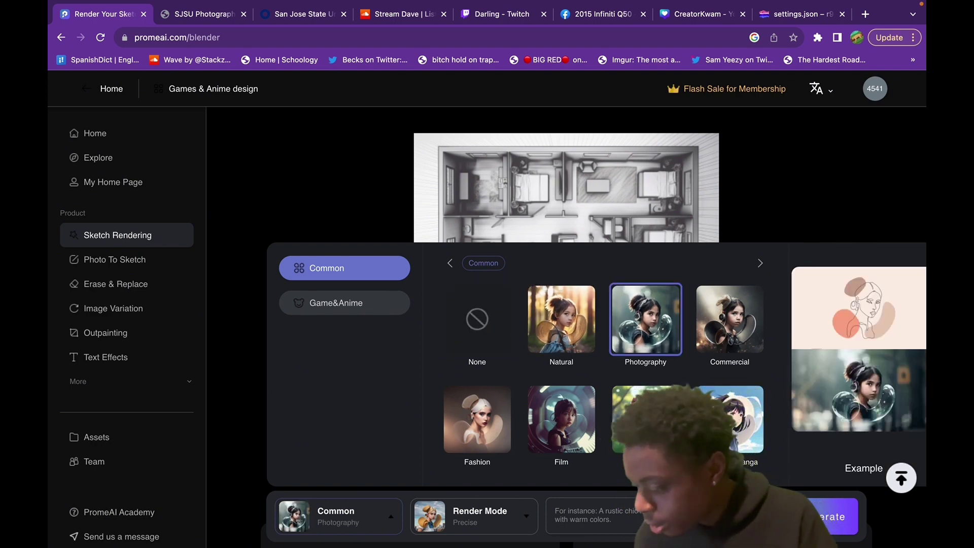
click(525, 522)
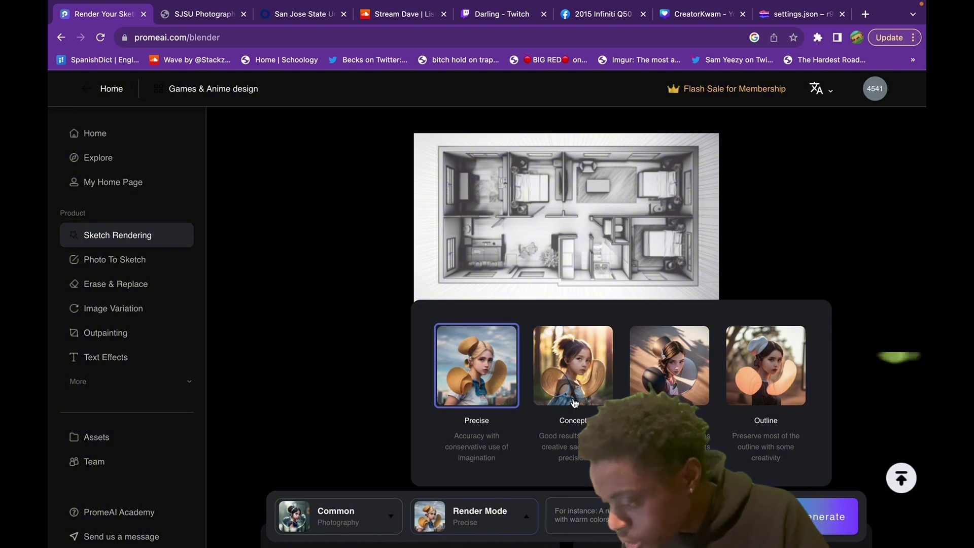
click(653, 389)
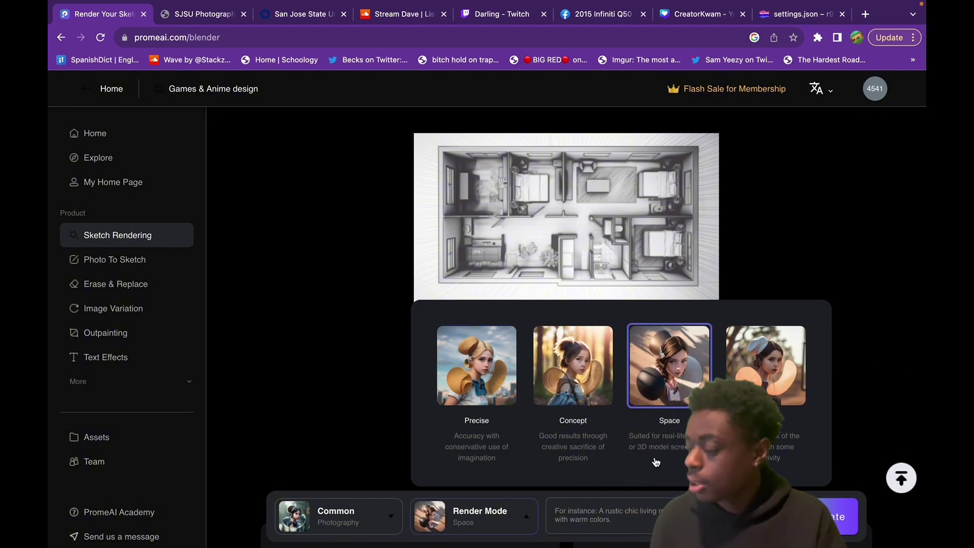
scroll(789, 383, down, 5)
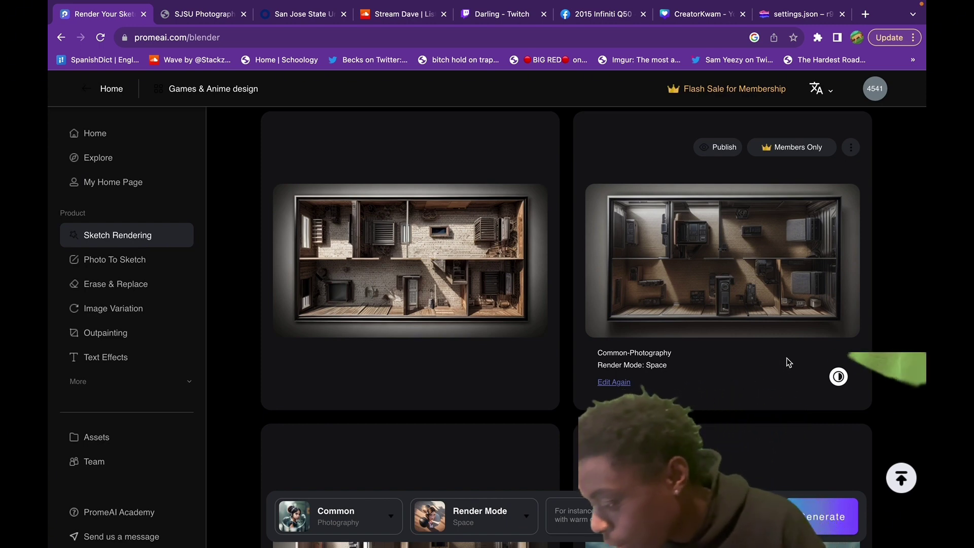
Examine the photography-style floor plan renders, viewing the darker one enlarged and comparing it with the others
scroll(787, 358, down, 1)
click(767, 287)
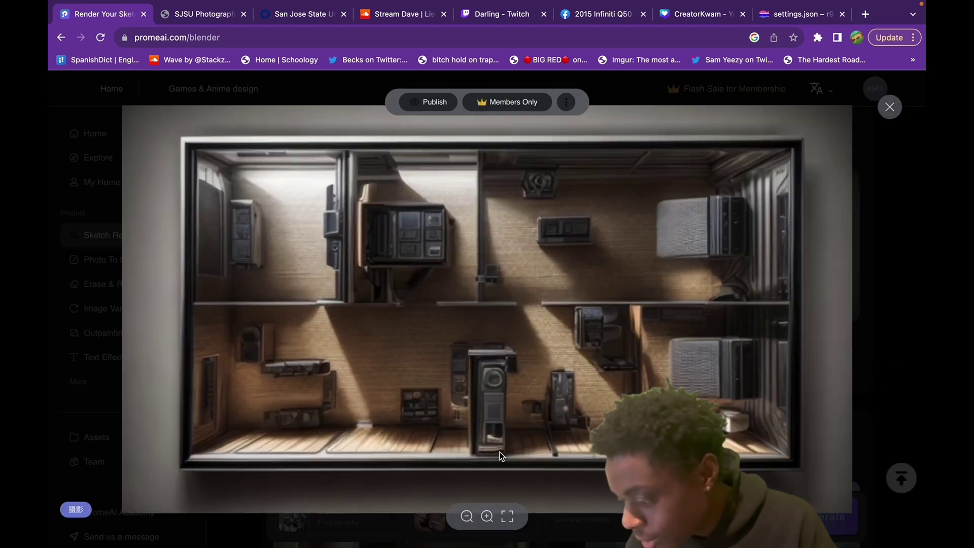
click(491, 516)
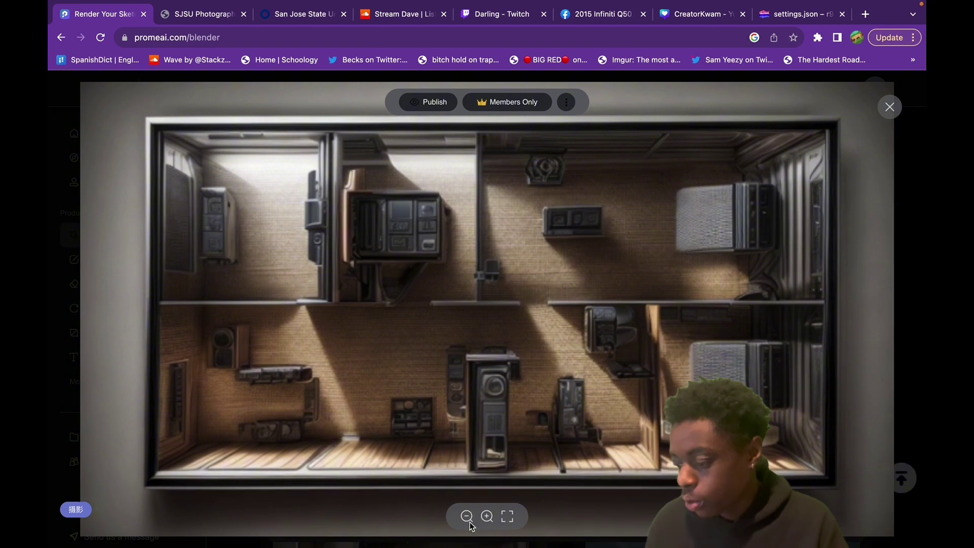
key(Escape)
scroll(646, 355, down, 3)
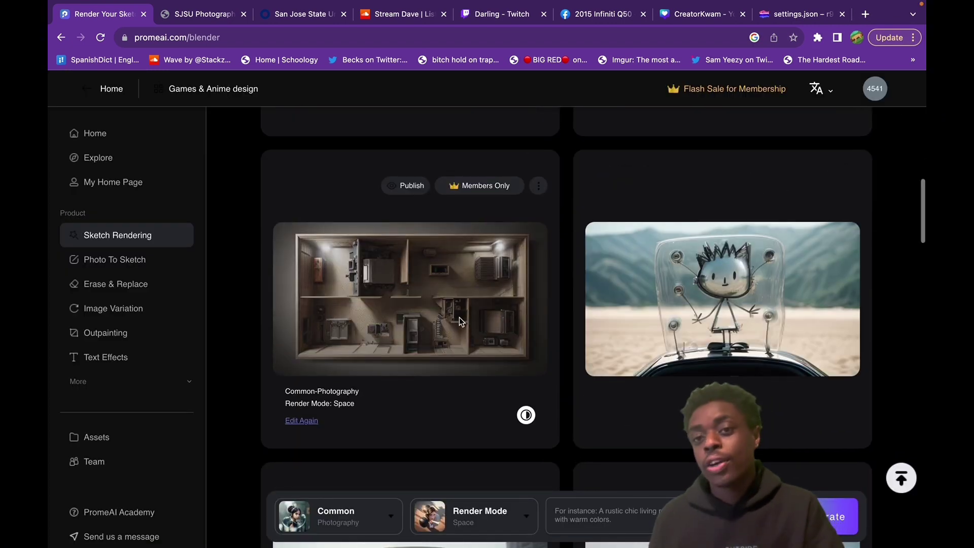
scroll(459, 317, down, 10)
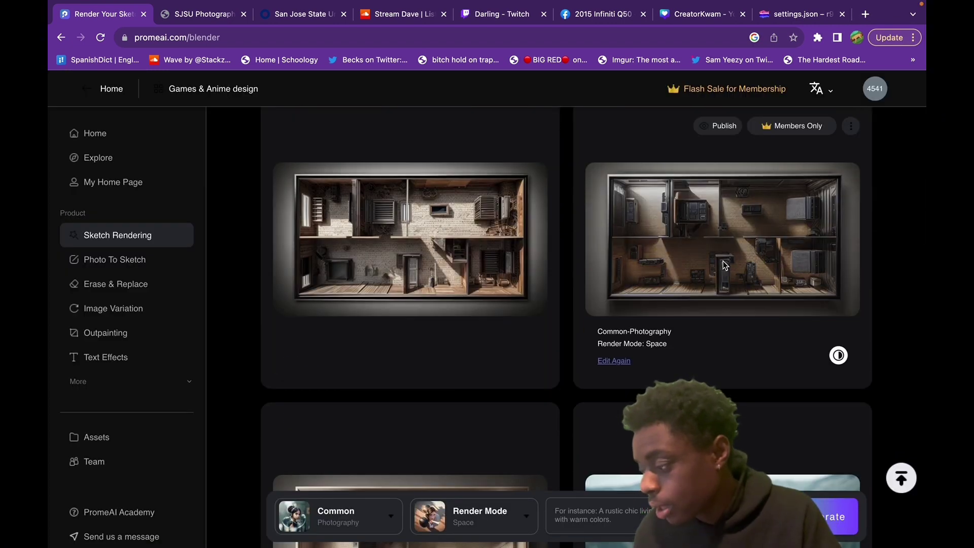
scroll(723, 261, up, 3)
scroll(722, 261, up, 1)
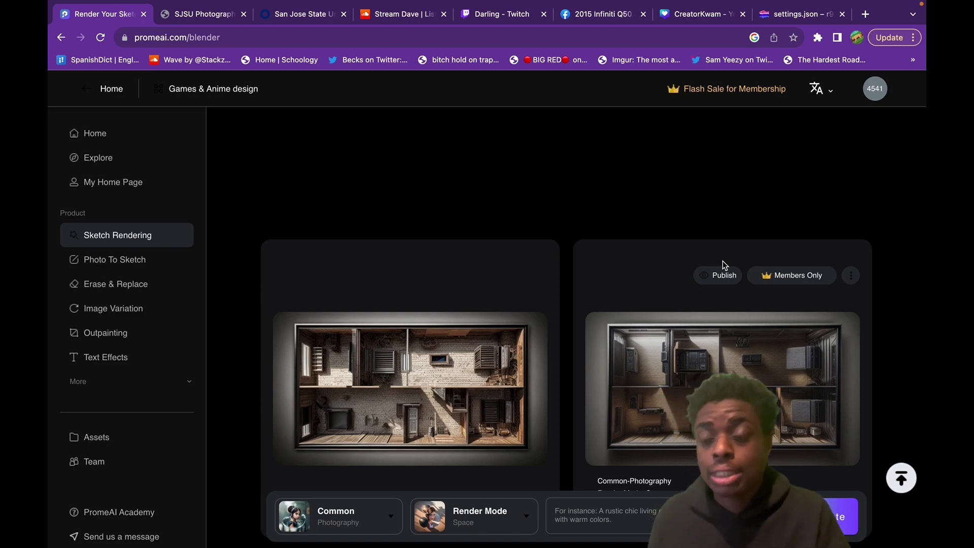
scroll(722, 261, down, 1)
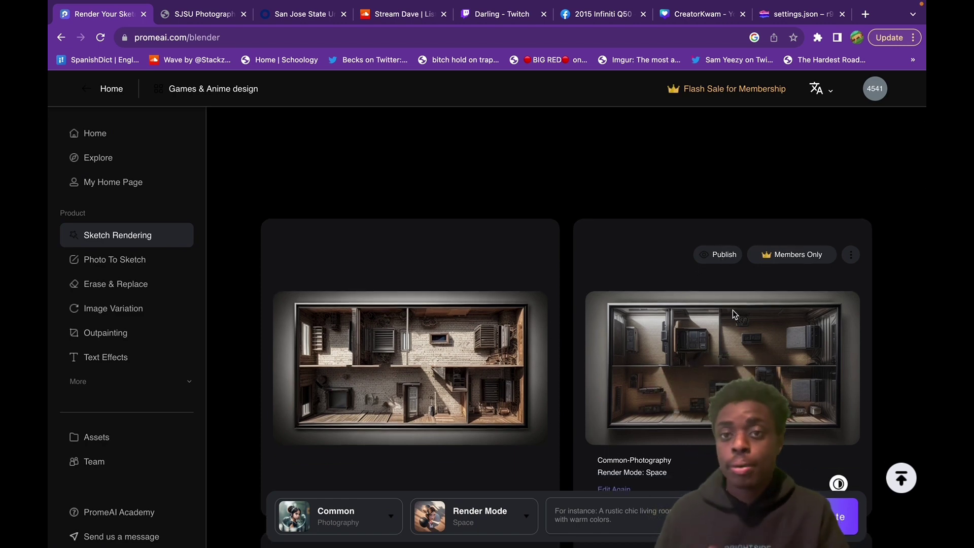
scroll(733, 309, down, 1)
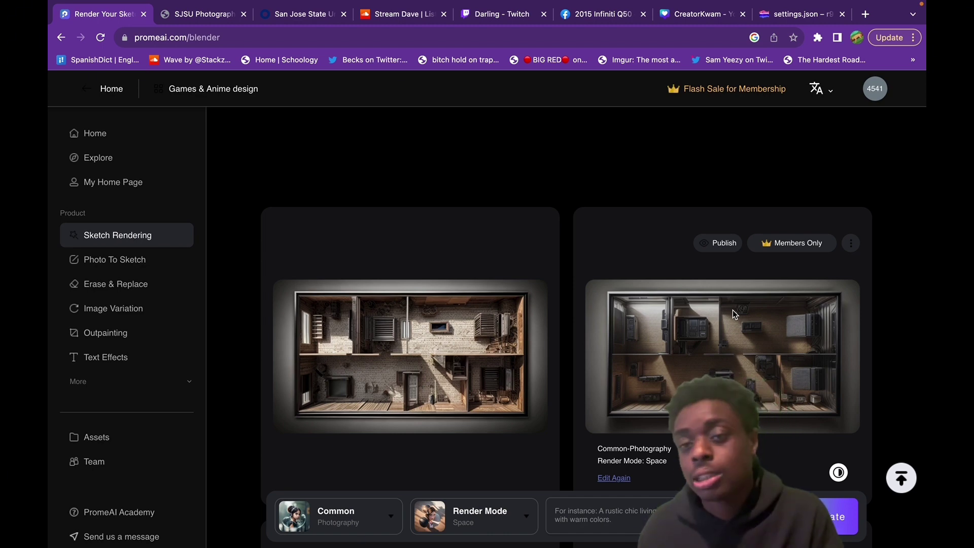
scroll(733, 310, down, 3)
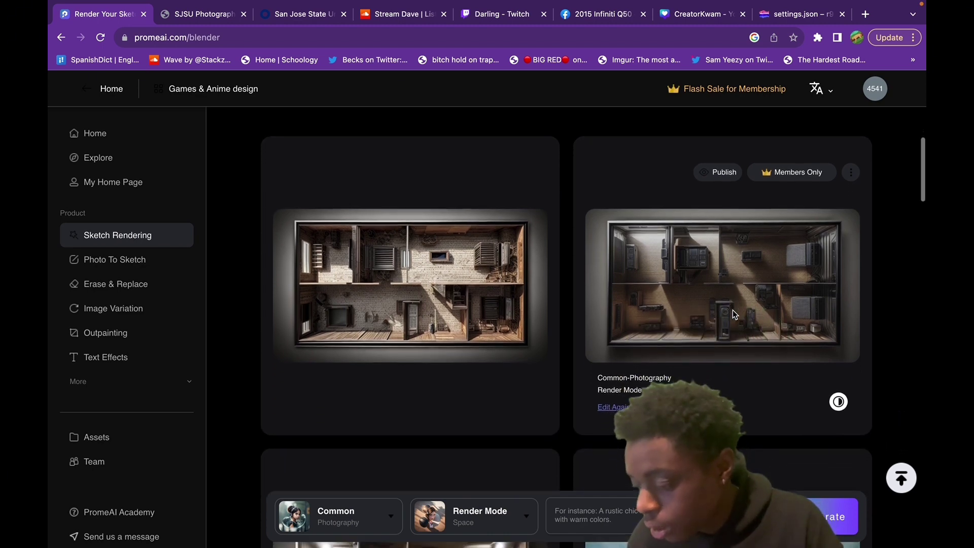
Change the Common style to Japanese manga and generate new renders of the floor plan
click(390, 516)
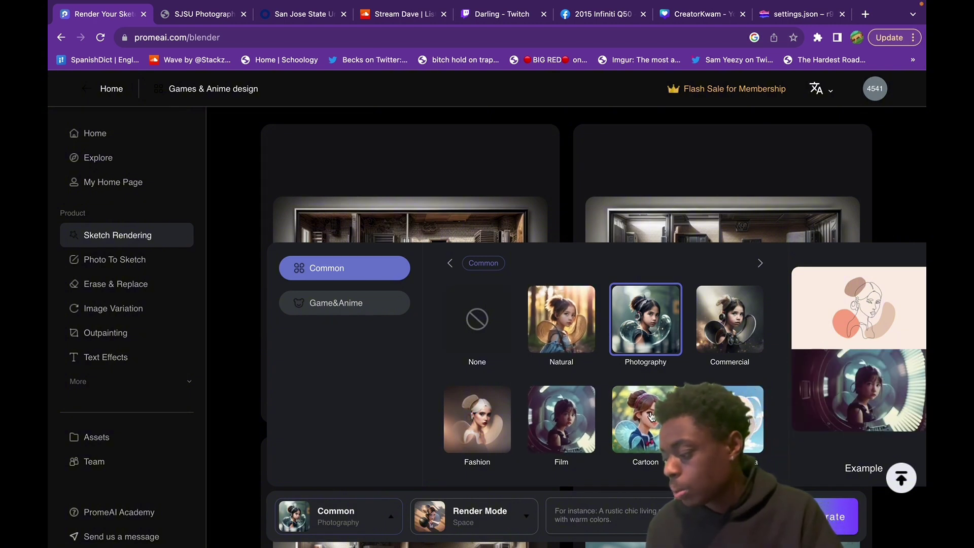
click(730, 419)
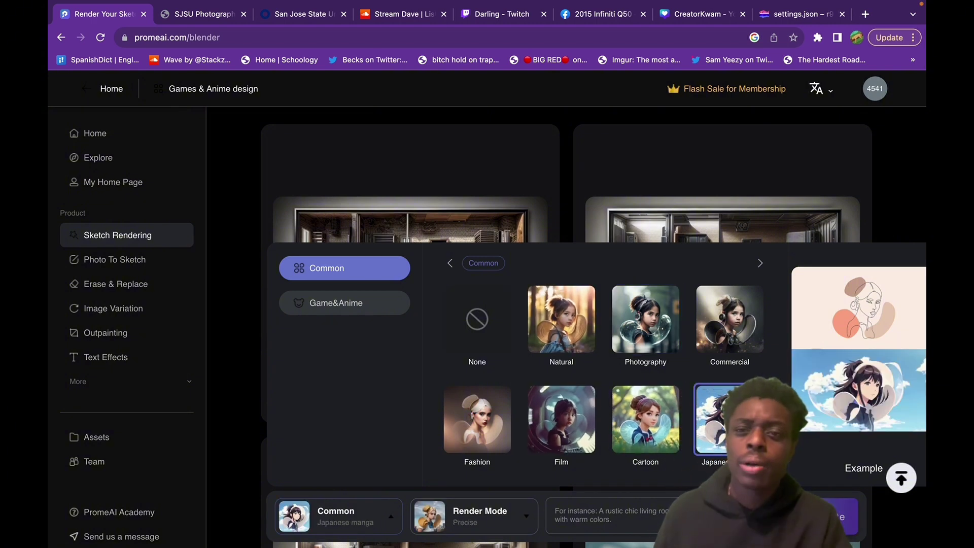
click(842, 517)
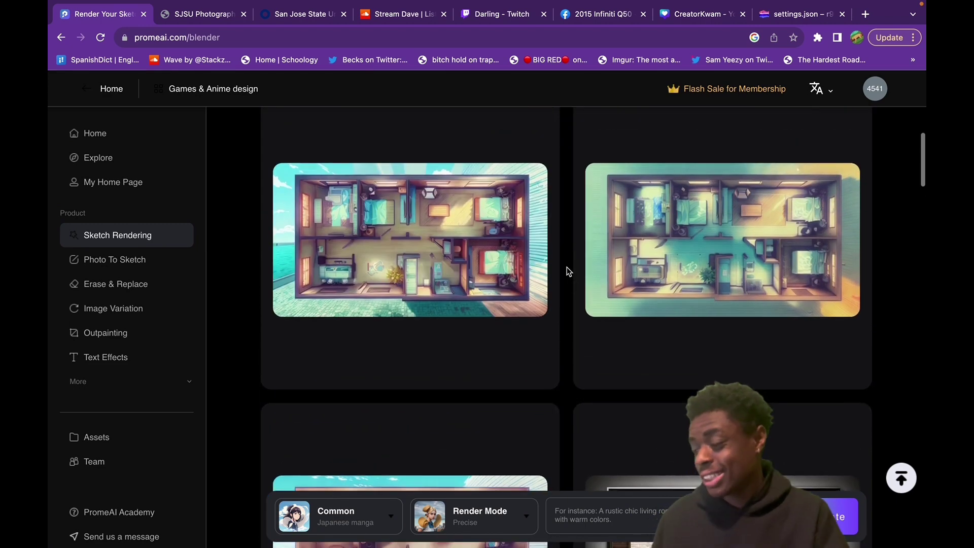
View the first Japanese manga floor plan render enlarged, then close the preview
click(504, 243)
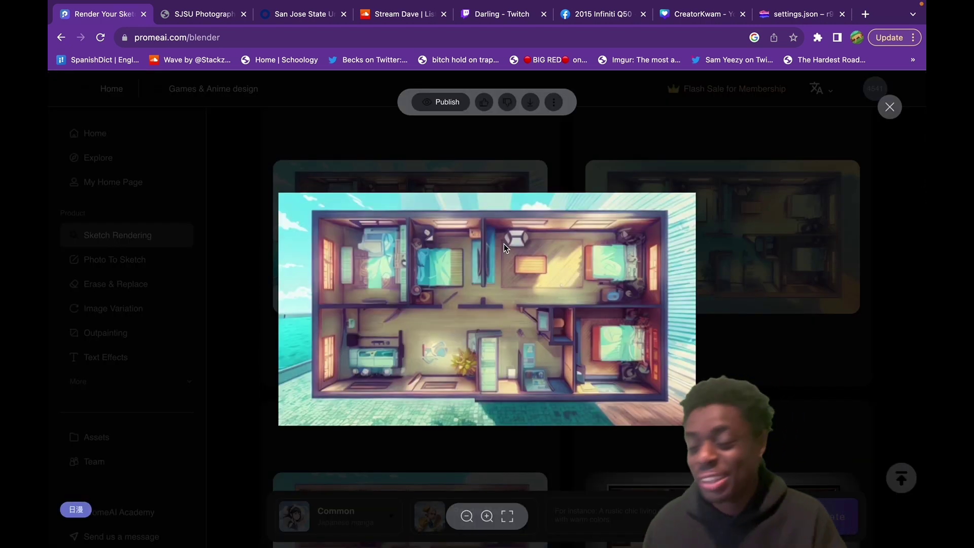
scroll(546, 327, up, 1)
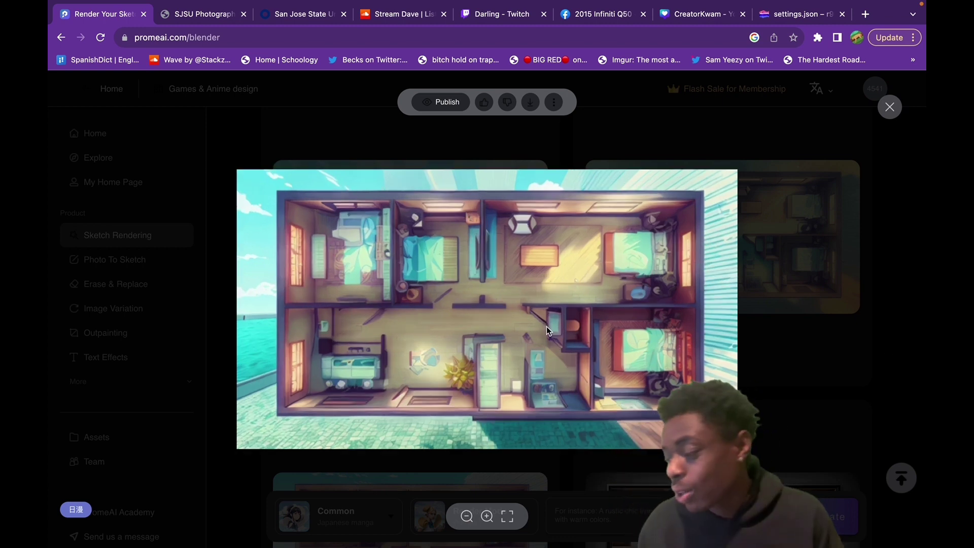
click(889, 108)
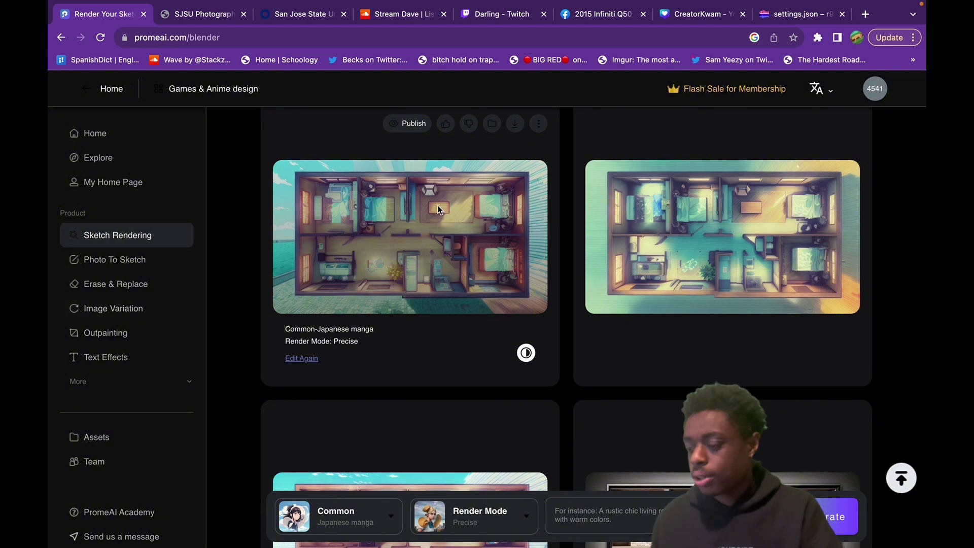
In Photo To Sketch, upload shelle.jpeg from the Desktop and generate line drawings of it
scroll(437, 209, up, 5)
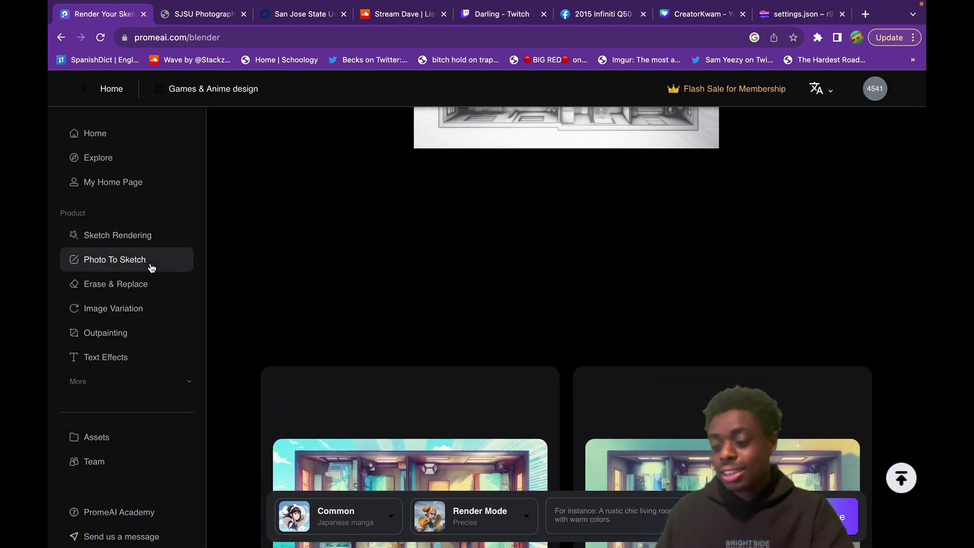
click(152, 267)
scroll(394, 263, down, 2)
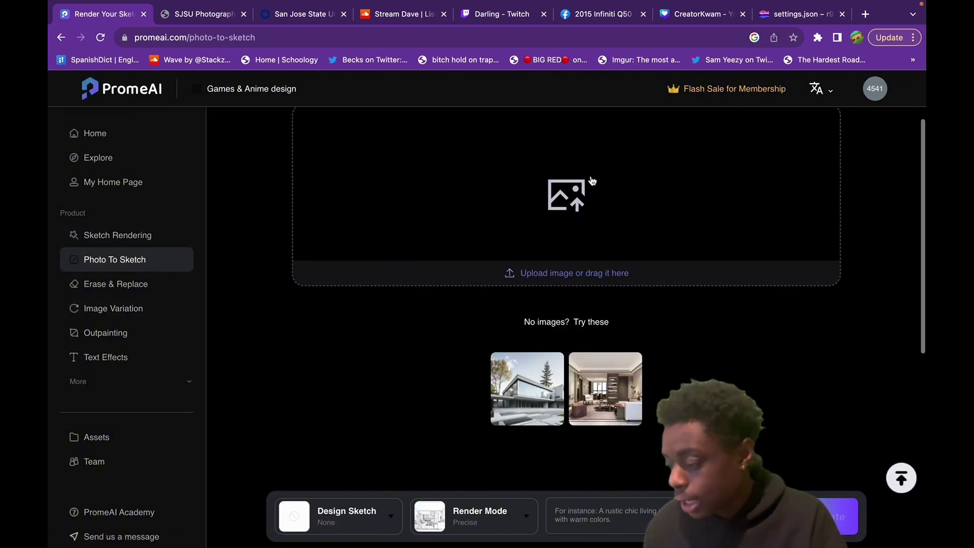
click(575, 196)
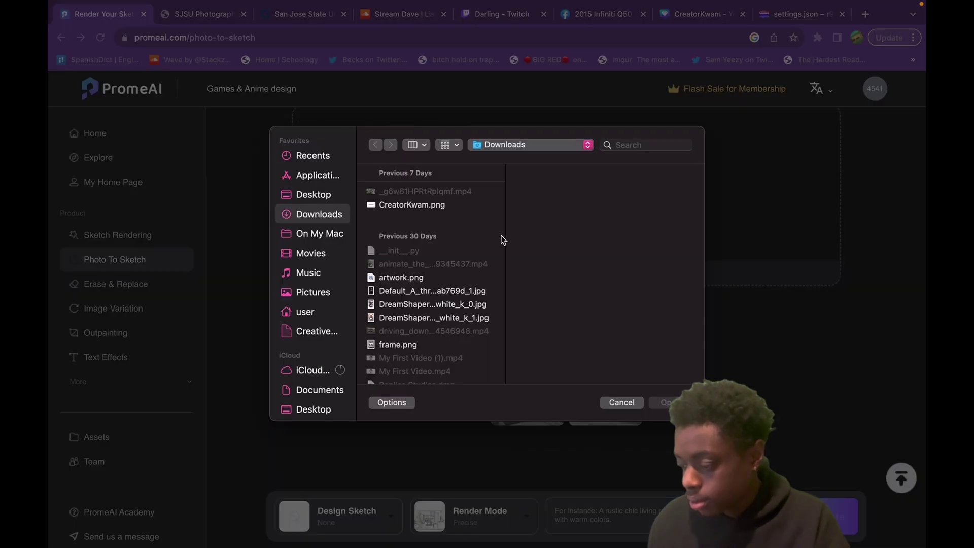
scroll(620, 341, down, 1)
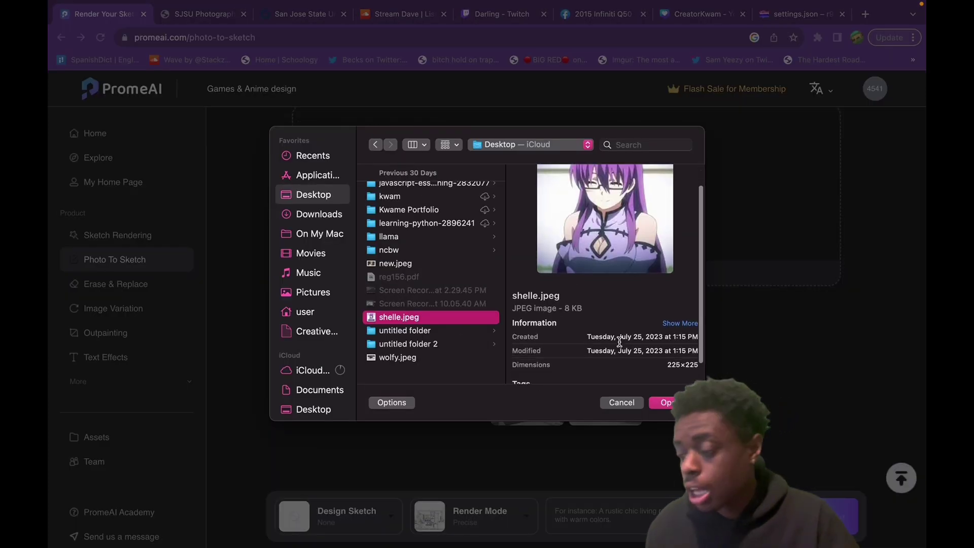
click(665, 402)
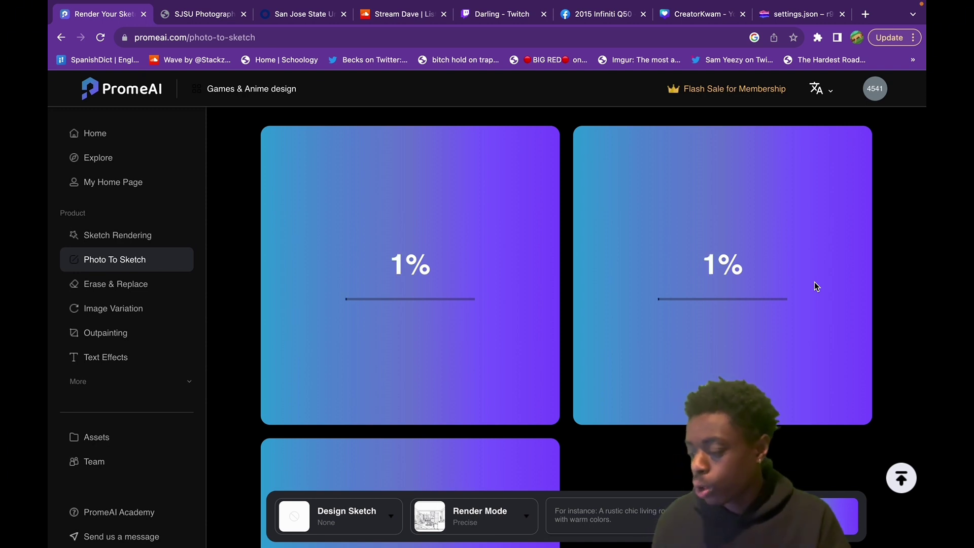
Compare the uploaded anime portrait with the generated pencil sketches
scroll(815, 281, up, 8)
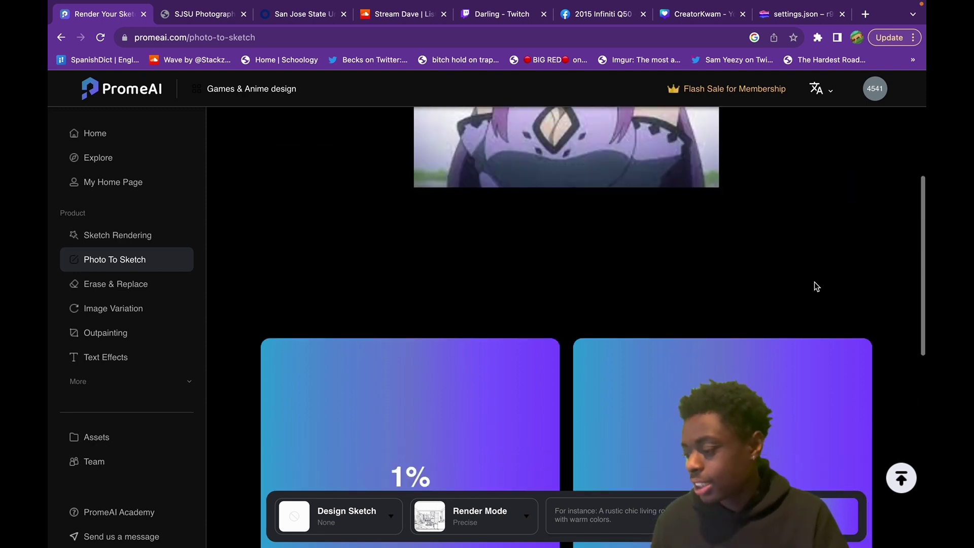
scroll(814, 282, up, 2)
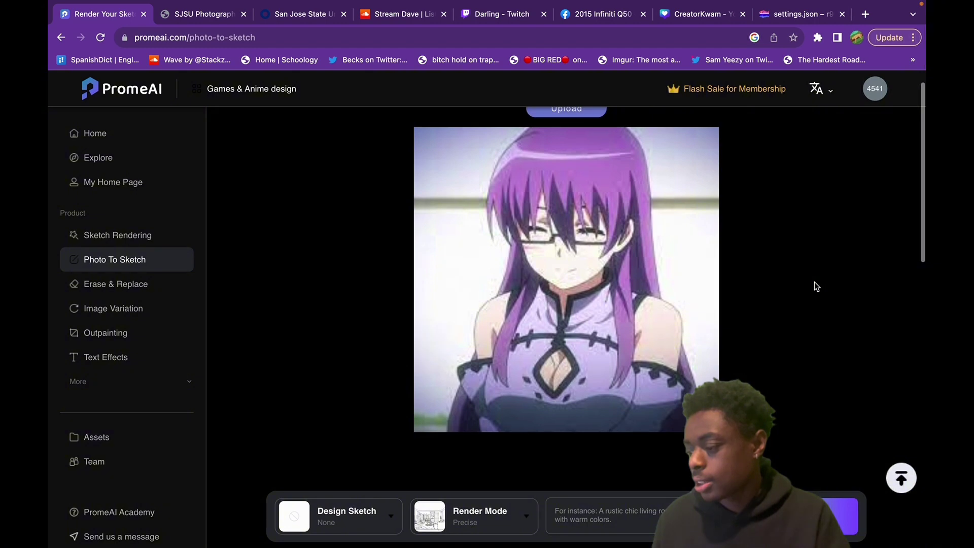
scroll(814, 282, down, 3)
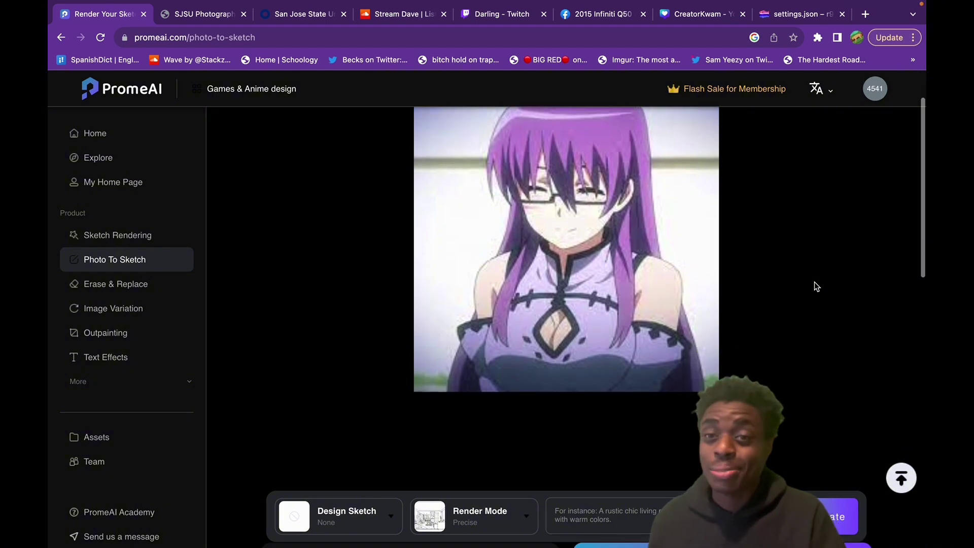
scroll(814, 282, down, 10)
scroll(815, 281, up, 4)
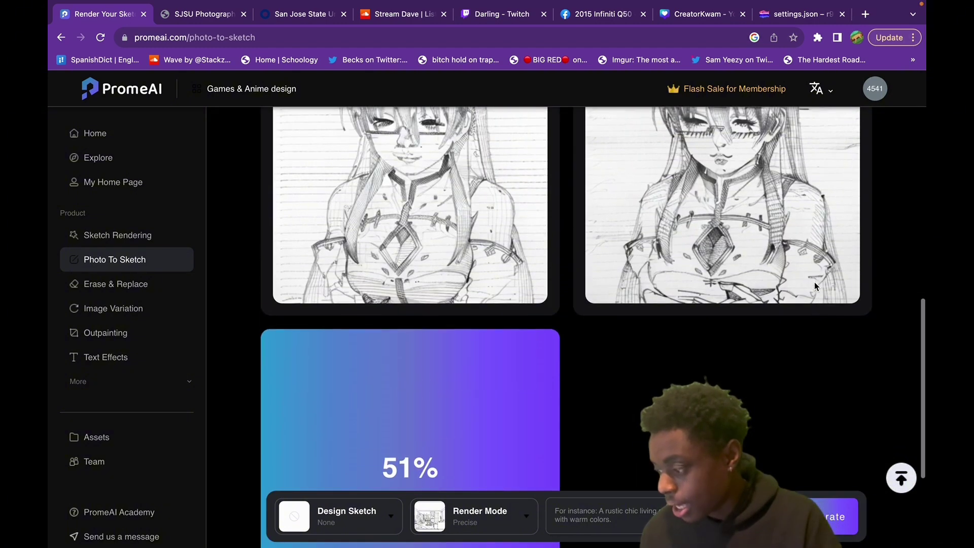
scroll(814, 281, up, 1)
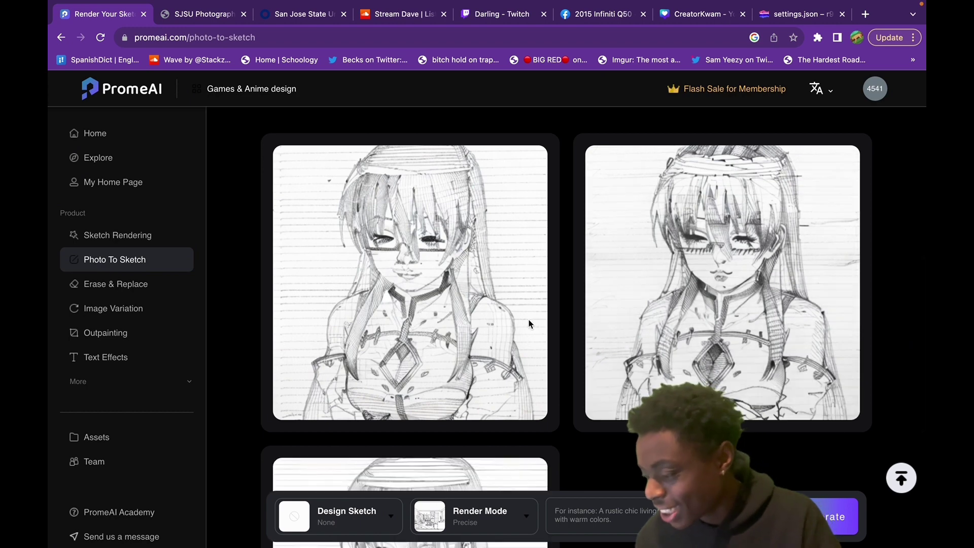
Try the 19th Century Art sketch style and compare the available Design Sketch and Art sketch options
scroll(565, 284, down, 6)
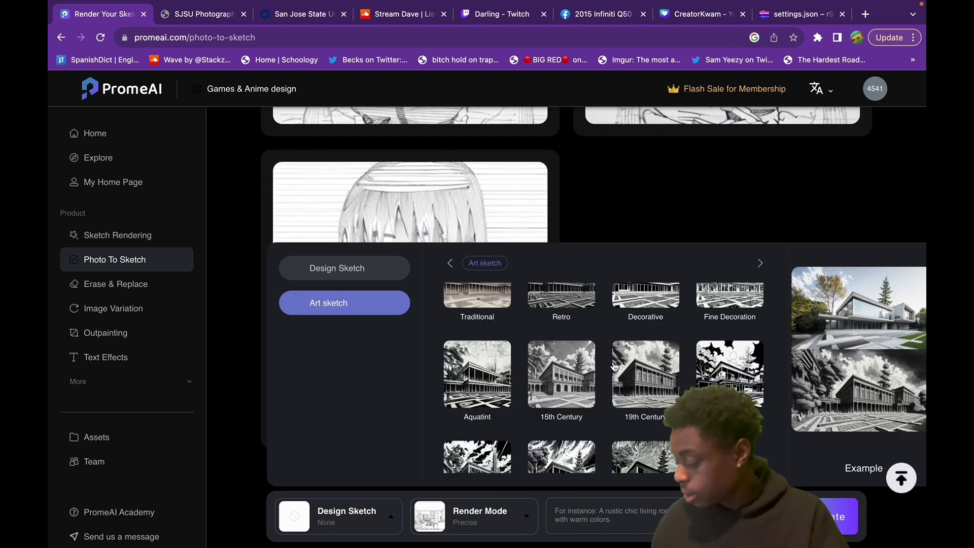
click(615, 367)
click(337, 269)
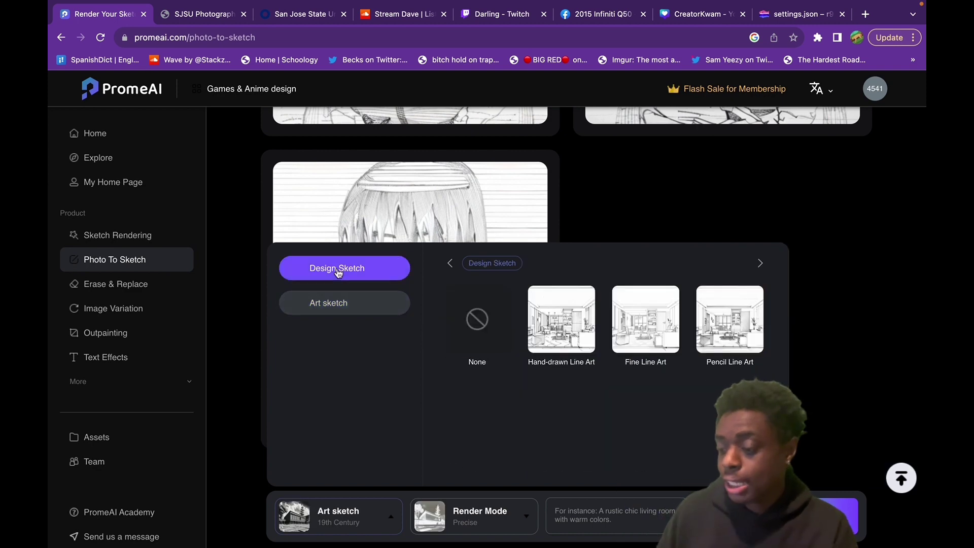
click(351, 305)
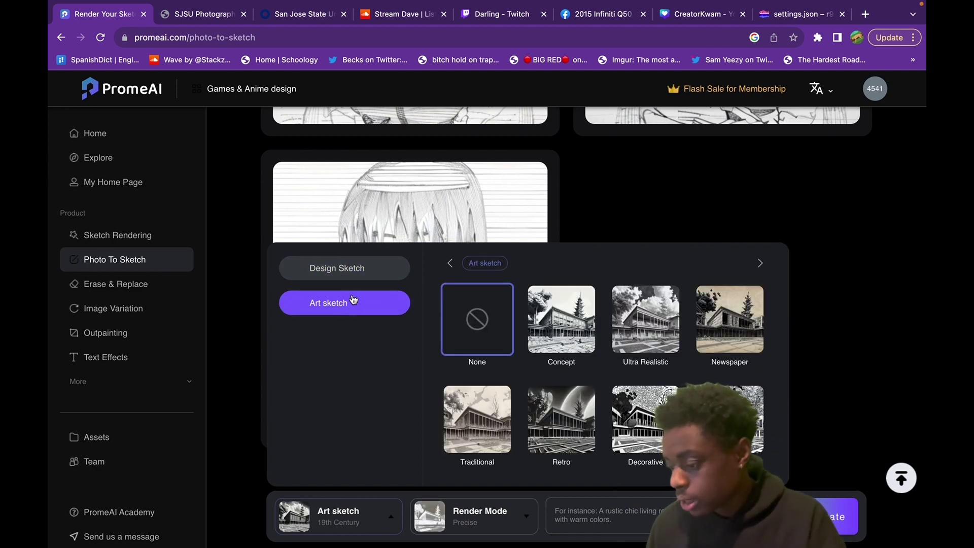
click(337, 268)
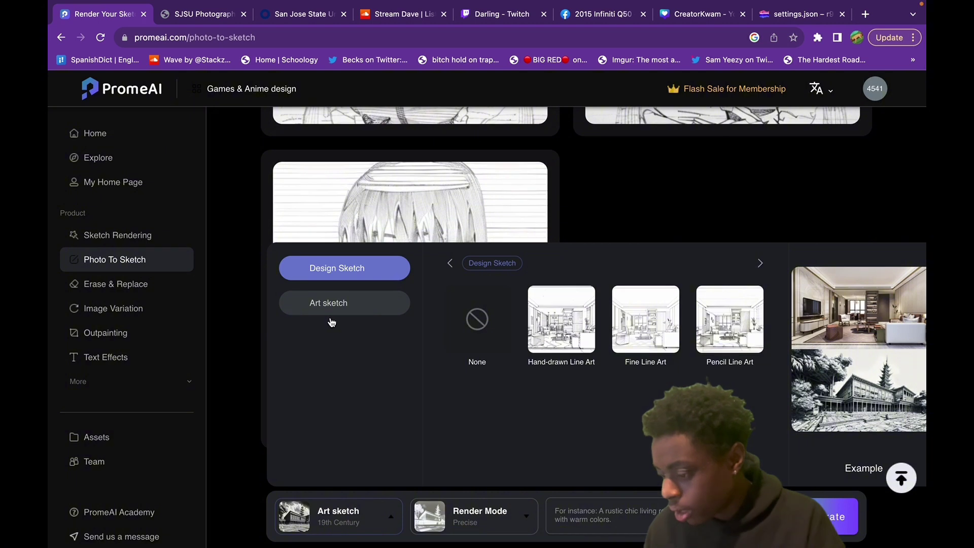
click(330, 305)
click(337, 273)
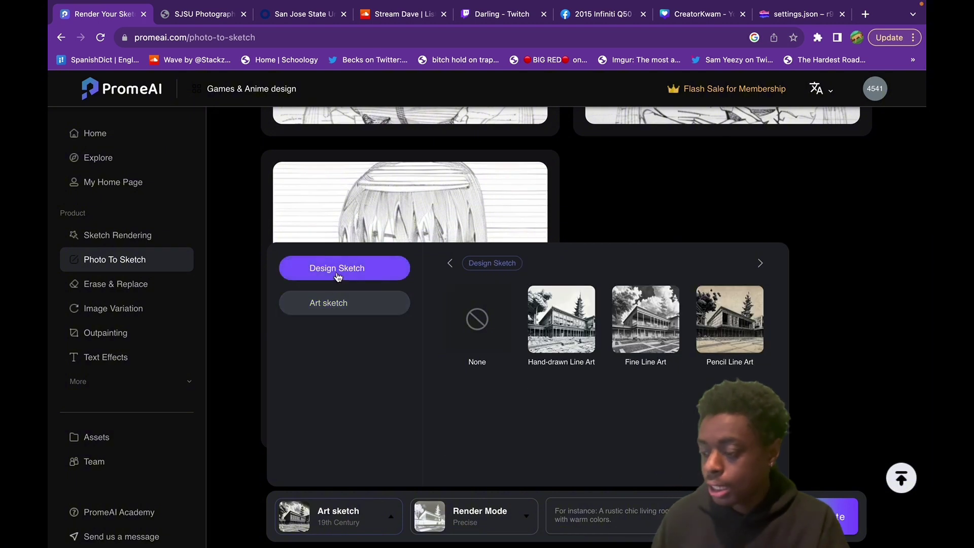
Try the Hand-drawn Line Art, Fine Line Art and Pencil Line Art styles, then check the Art sketch options again
click(553, 318)
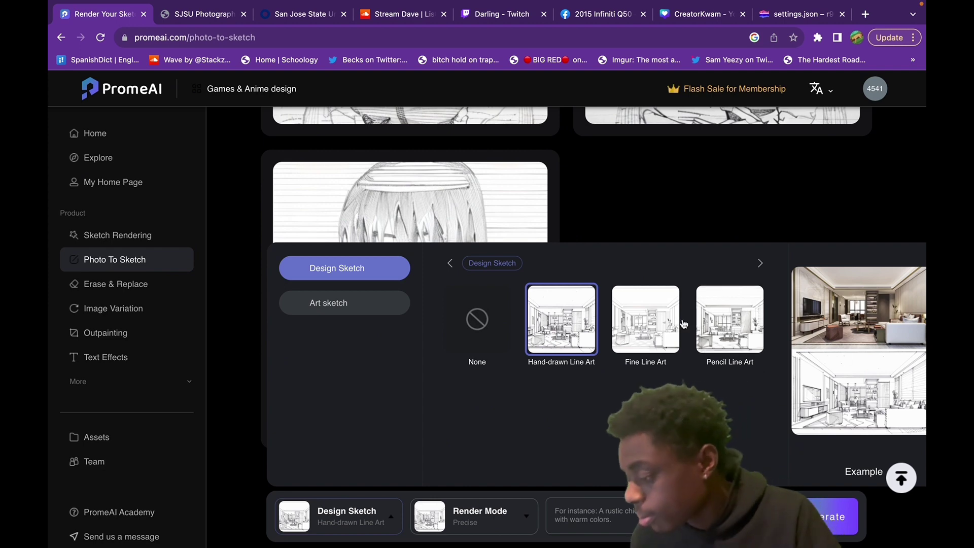
click(665, 325)
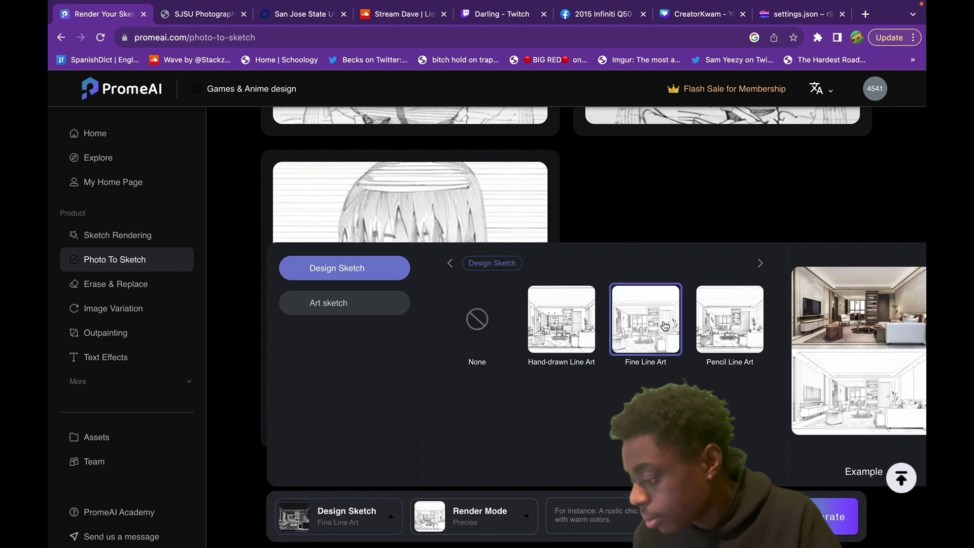
click(734, 338)
click(375, 306)
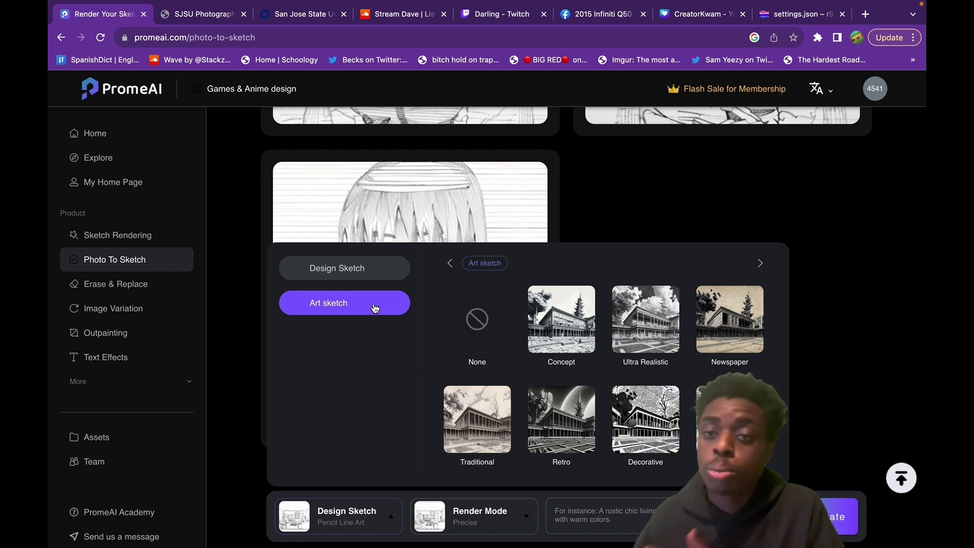
Set the Design Sketch style to Fine Line Art and generate new sketches of the anime portrait
click(353, 276)
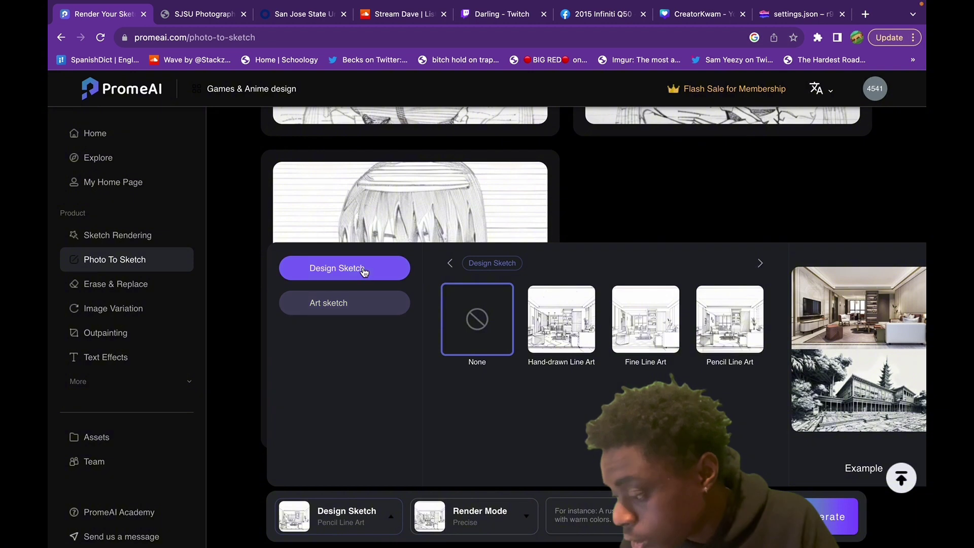
click(670, 330)
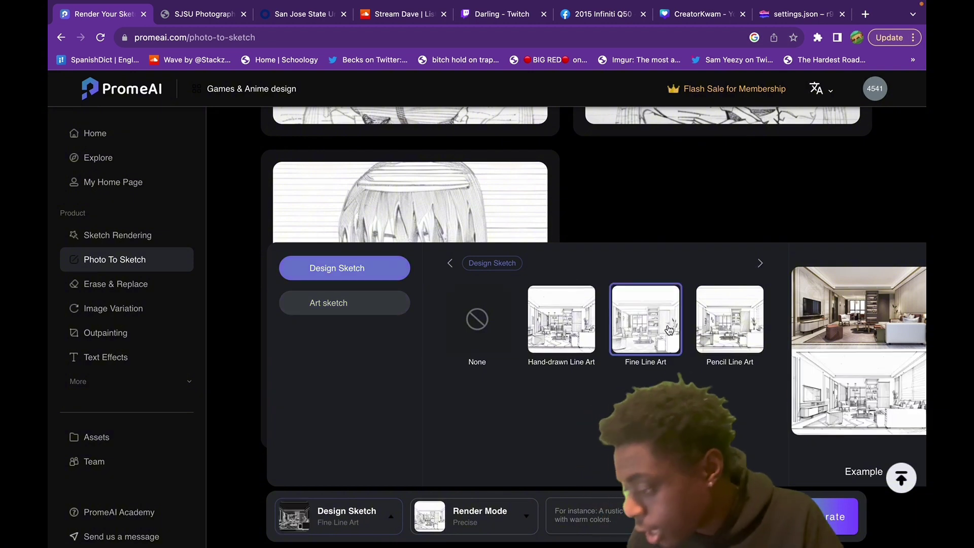
click(843, 520)
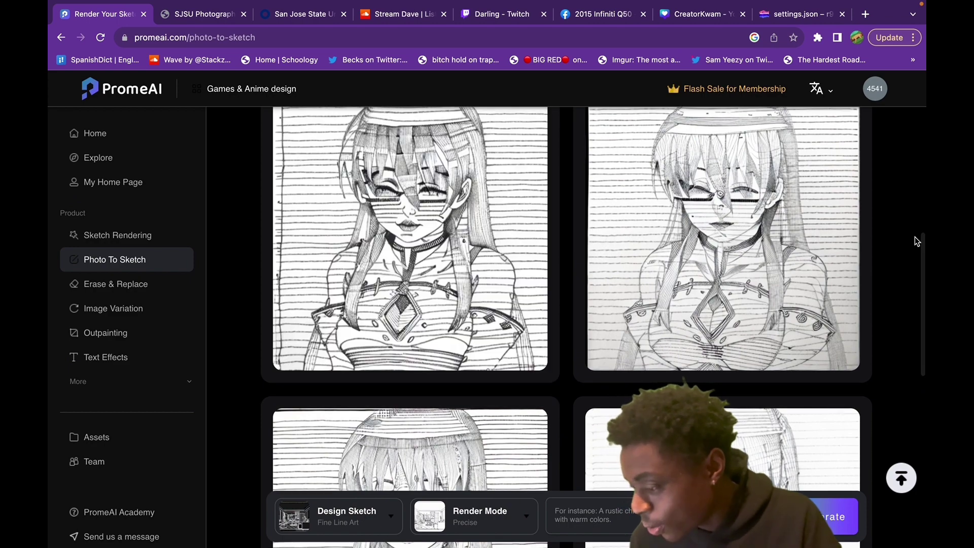
Compare the Fine Line Art sketches with the original anime portrait
mouse_move(844, 256)
scroll(515, 211, up, 3)
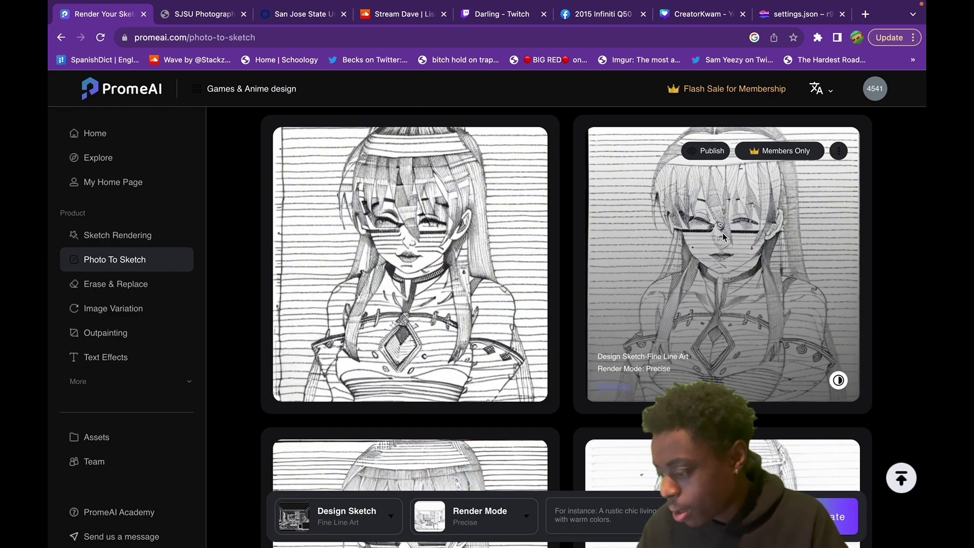
scroll(909, 180, up, 1)
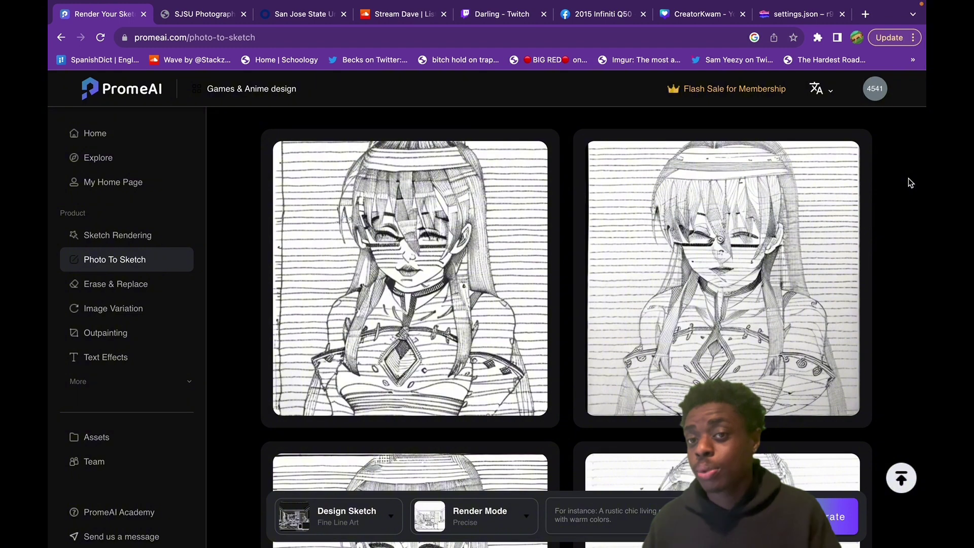
scroll(911, 183, up, 9)
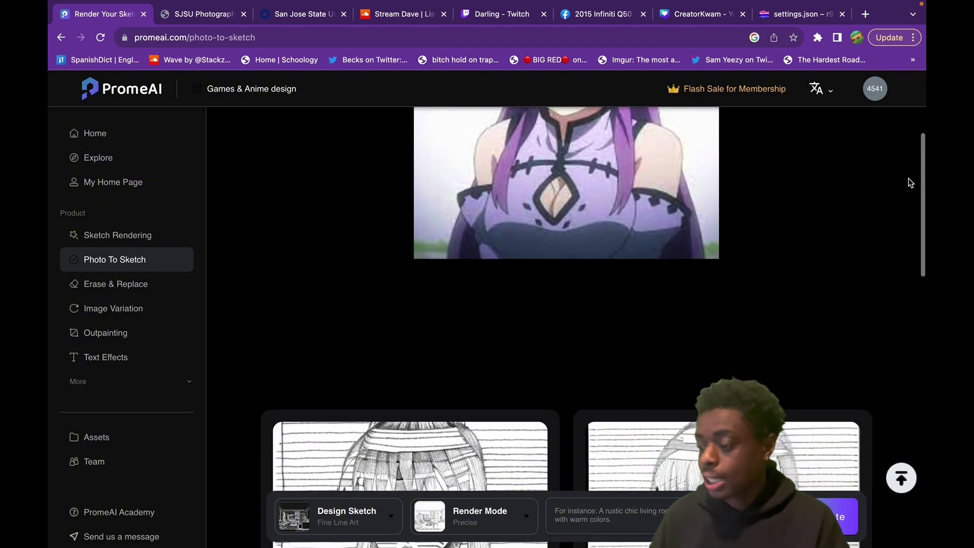
scroll(910, 183, down, 10)
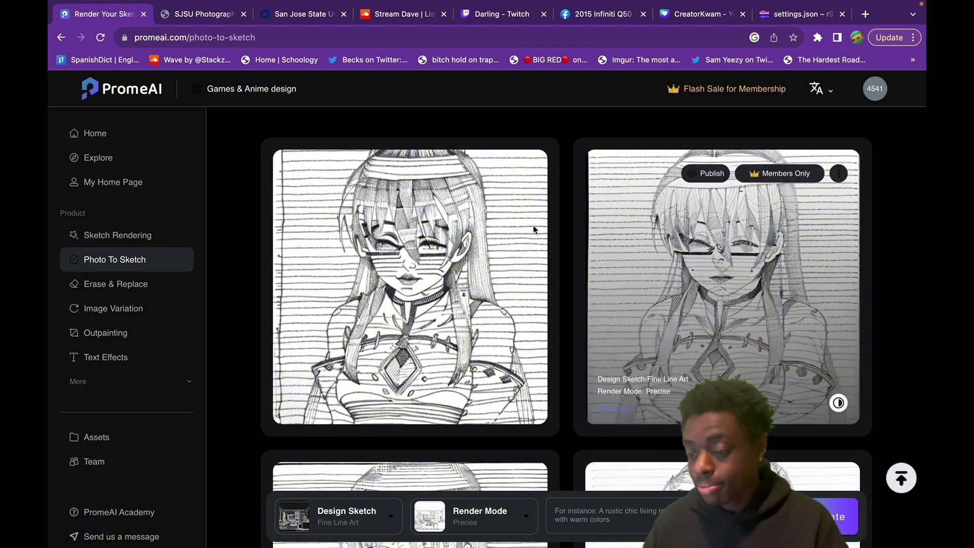
Open Erase & Replace and load the sample image of the starfish and shells on sand
click(173, 288)
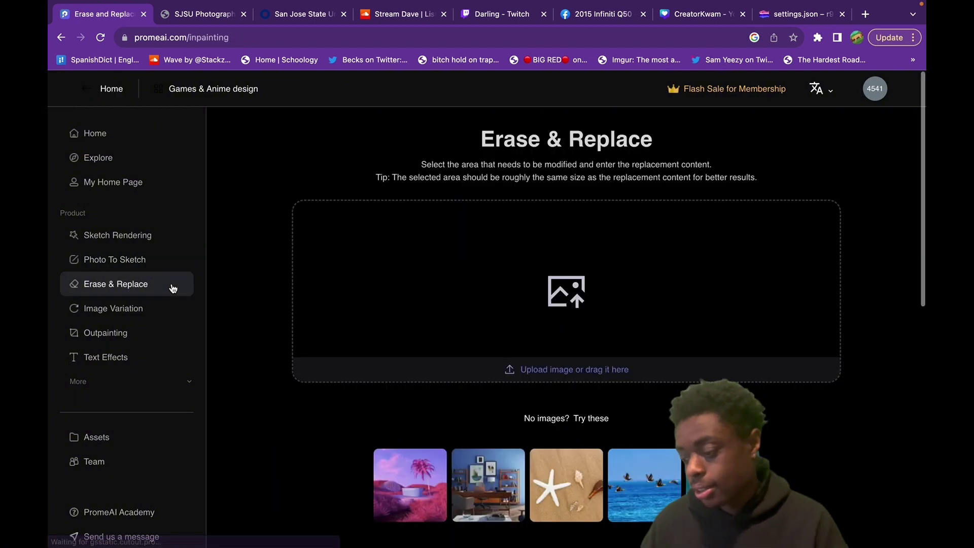
scroll(543, 369, down, 2)
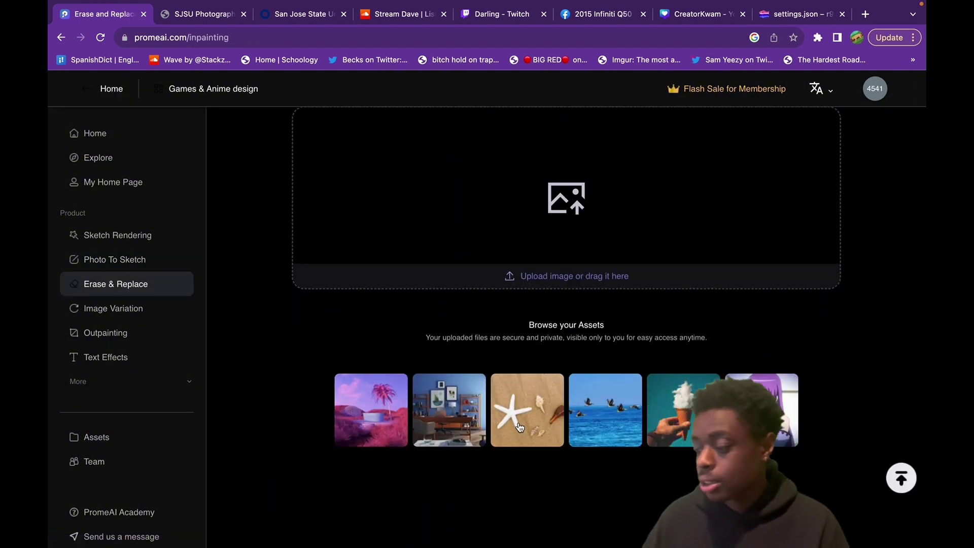
click(528, 415)
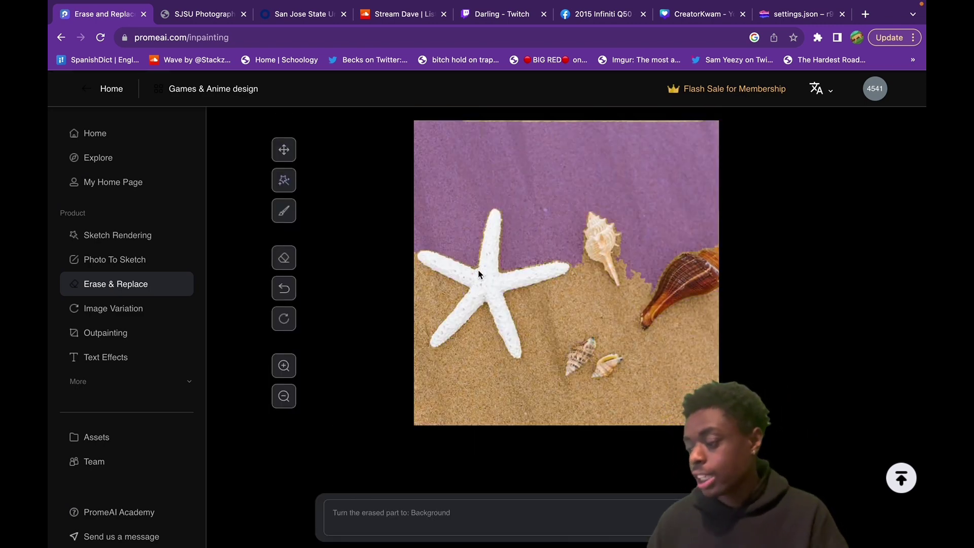
Select the white starfish, erase it without a replacement prompt, and view the generated image
click(482, 277)
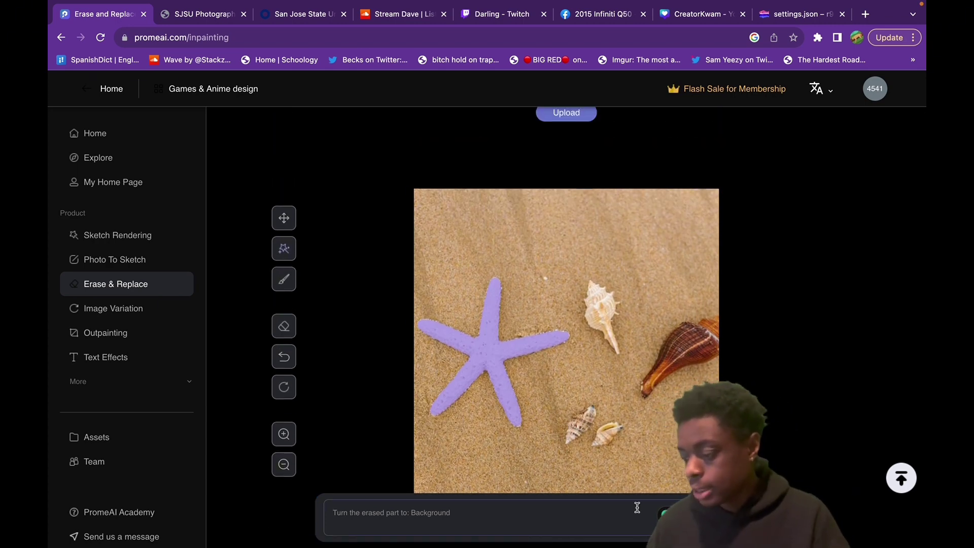
click(665, 513)
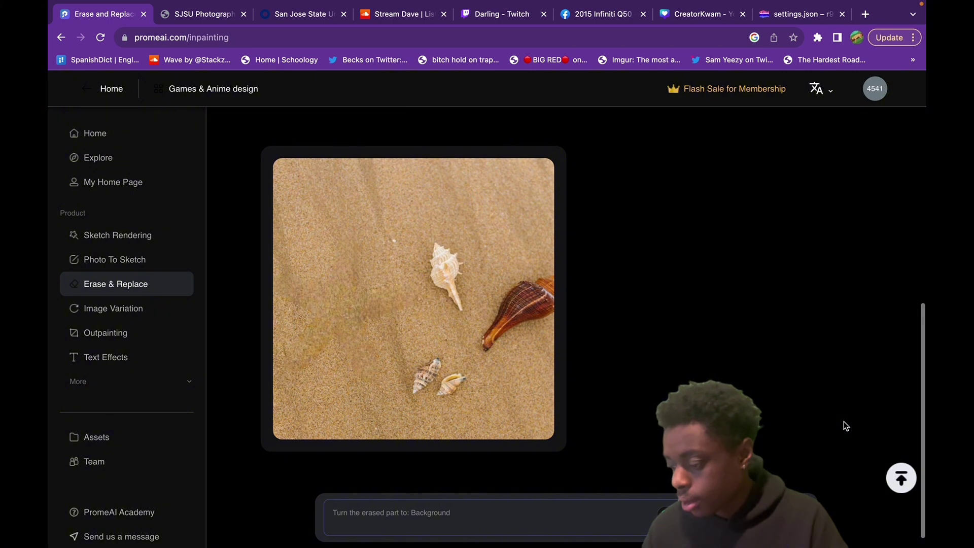
scroll(844, 421, down, 1)
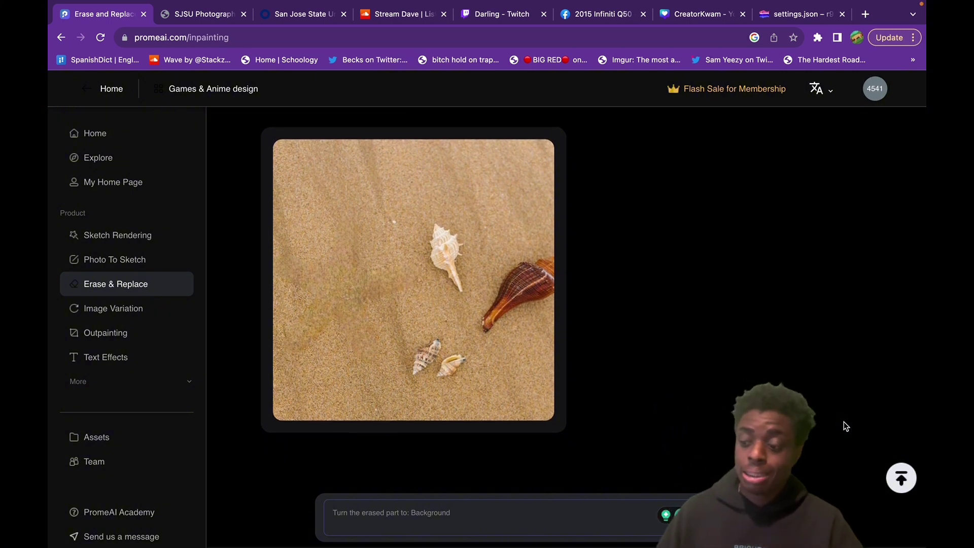
scroll(844, 421, up, 1)
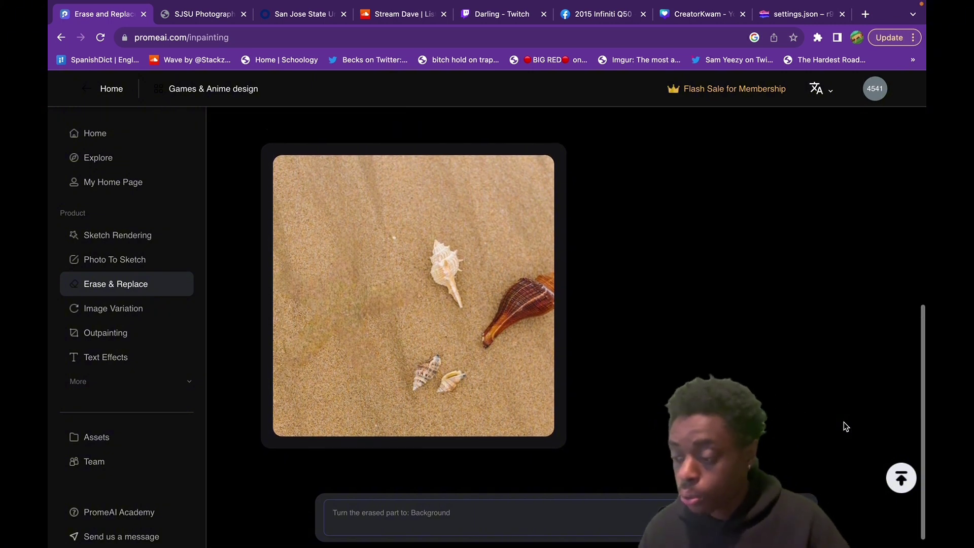
Add the body and tip of the pale spiral shell beside the starfish to the erase selection
scroll(844, 421, up, 5)
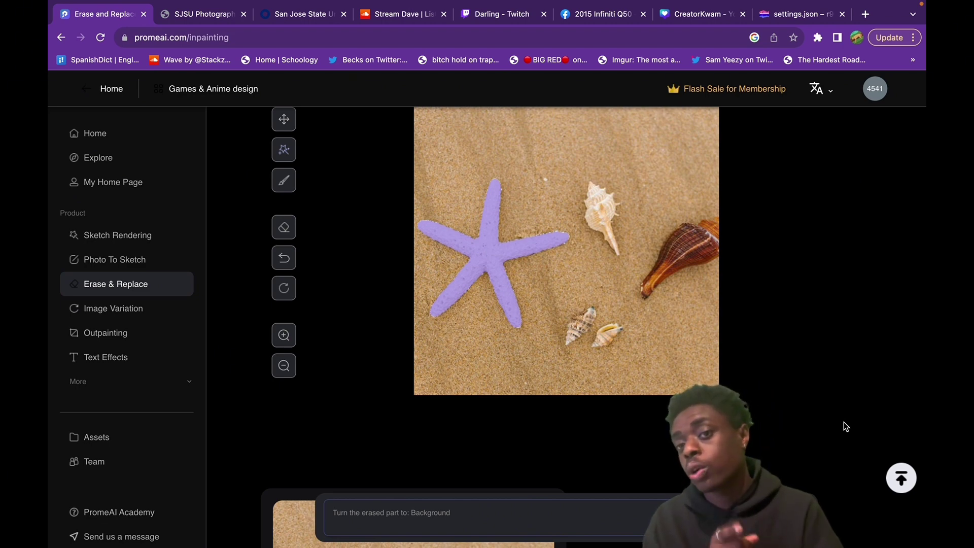
scroll(844, 422, up, 2)
click(604, 339)
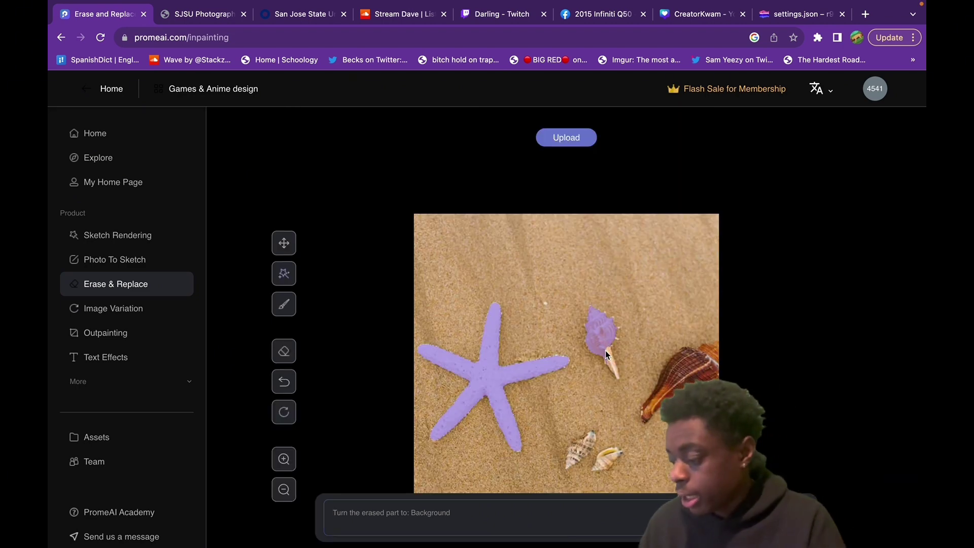
click(609, 359)
scroll(601, 336, down, 10)
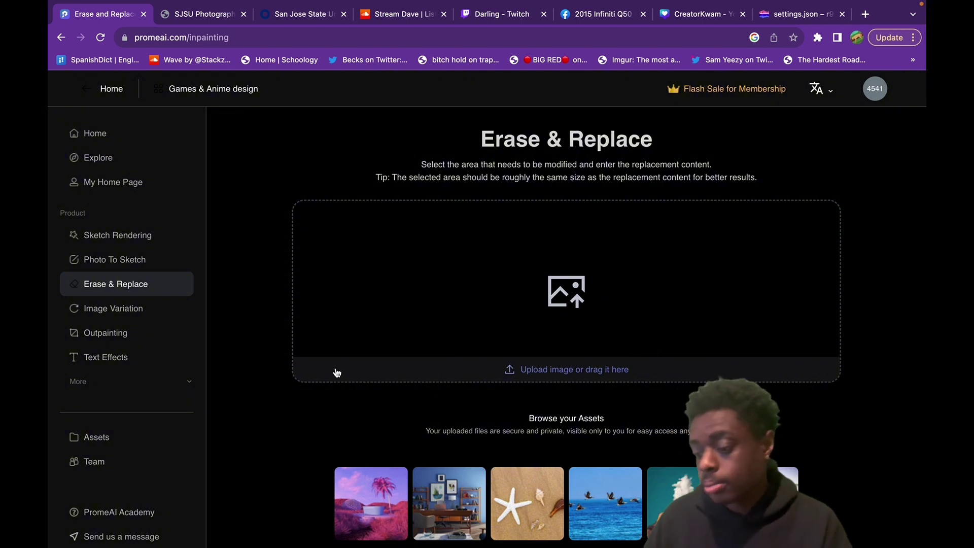
In Image Variation, upload SDXL_09_an_infinit_q60_speeding_down_the_highway_2.jpg from Downloads and generate variations of the car image
click(148, 315)
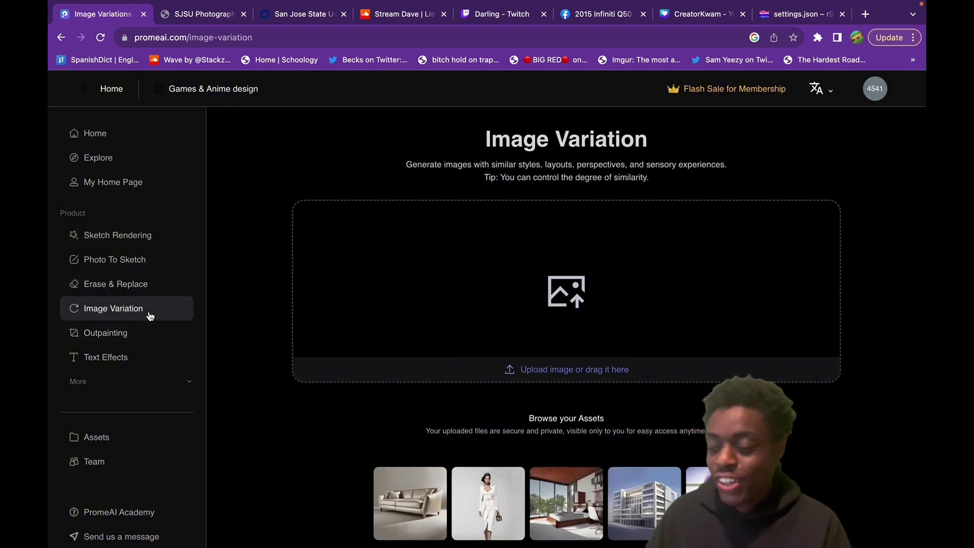
click(587, 312)
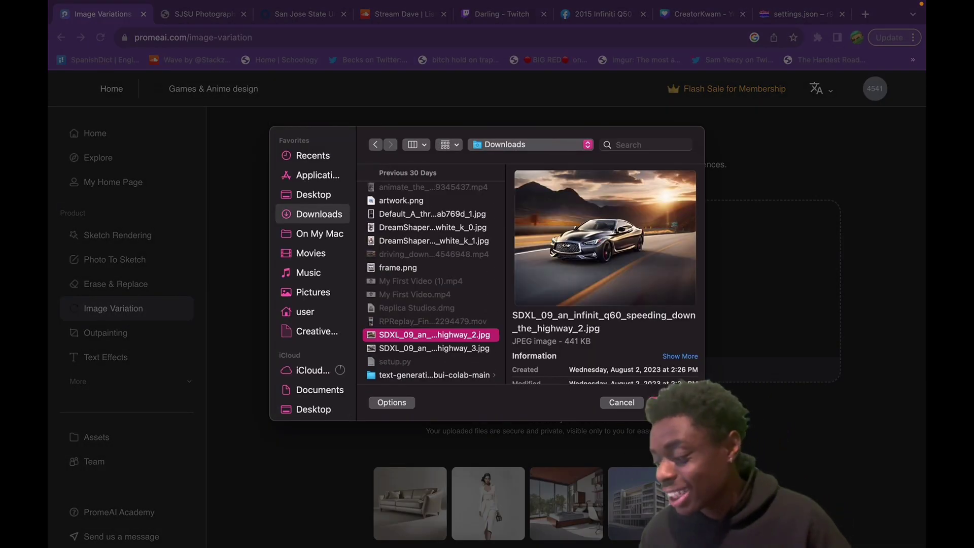
click(670, 403)
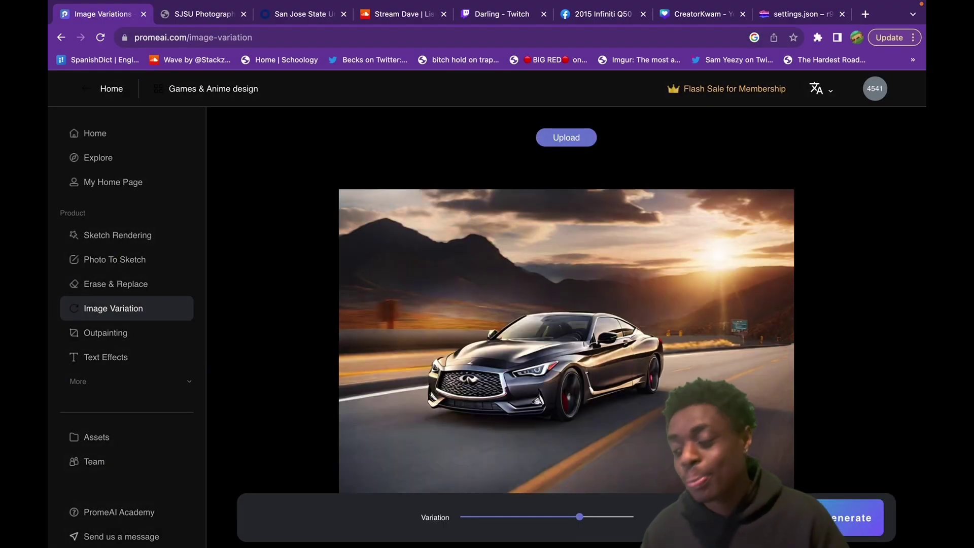
scroll(812, 487, down, 2)
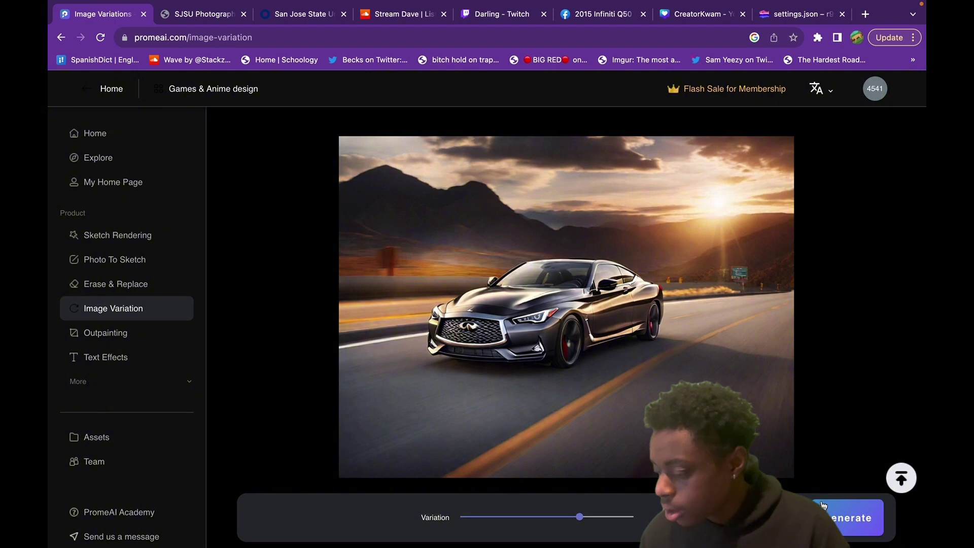
click(824, 505)
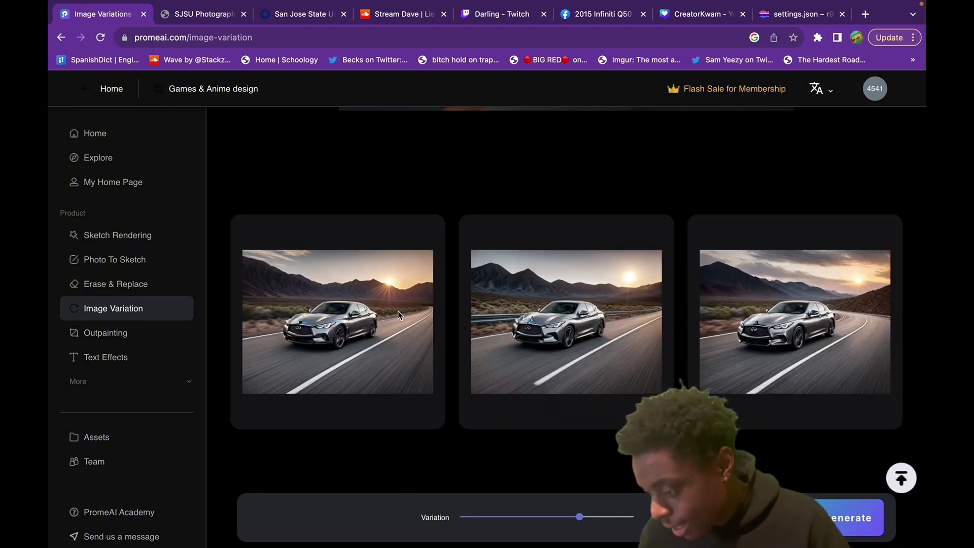
View the three generated car variations enlarged one by one
click(372, 317)
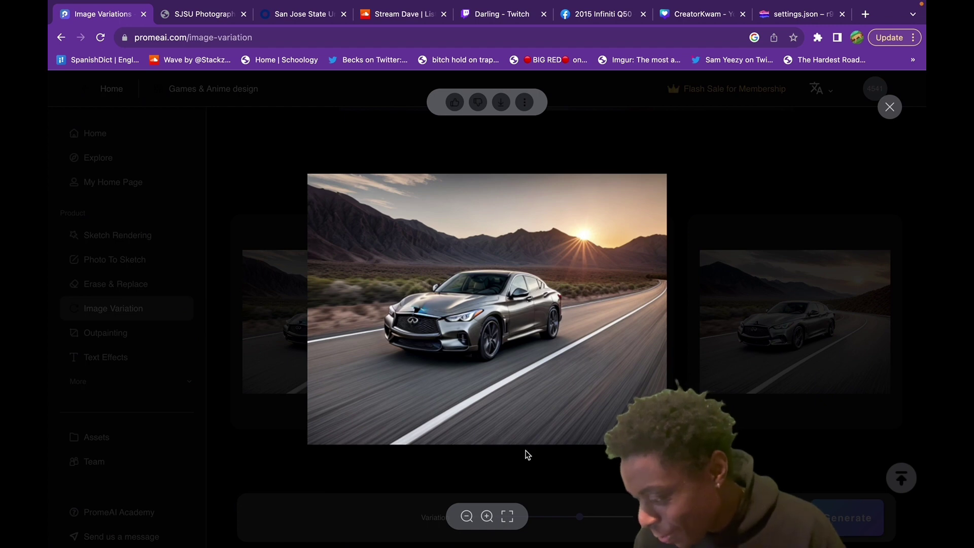
click(723, 203)
click(566, 339)
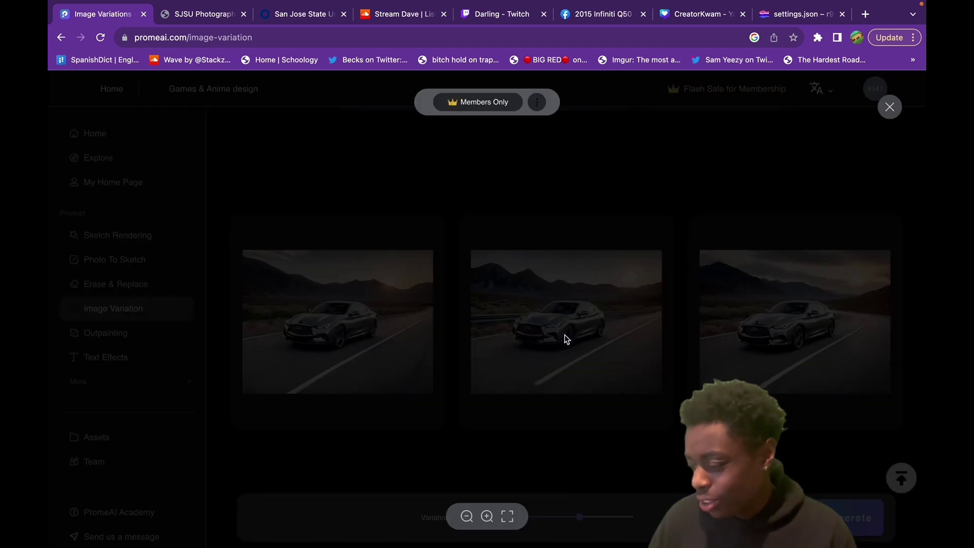
click(811, 314)
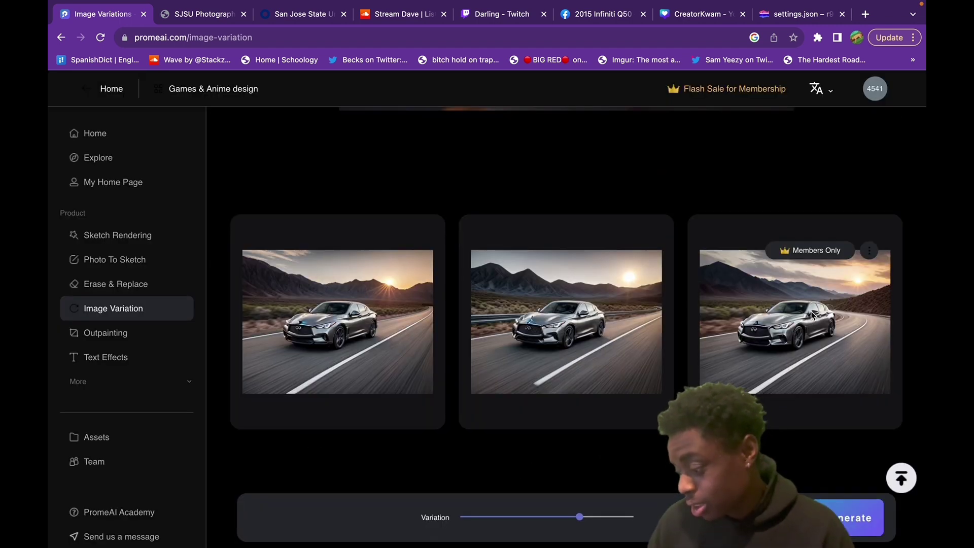
click(812, 314)
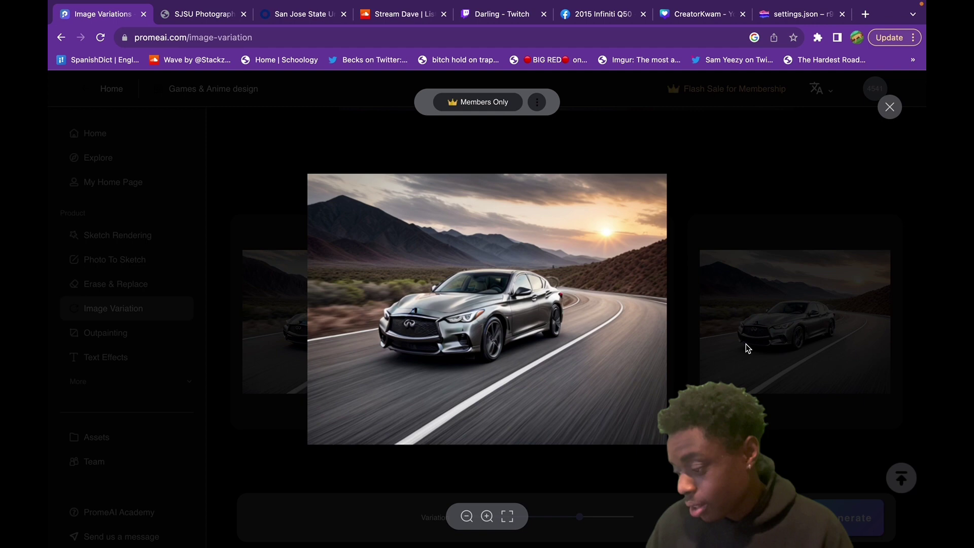
click(713, 210)
click(561, 314)
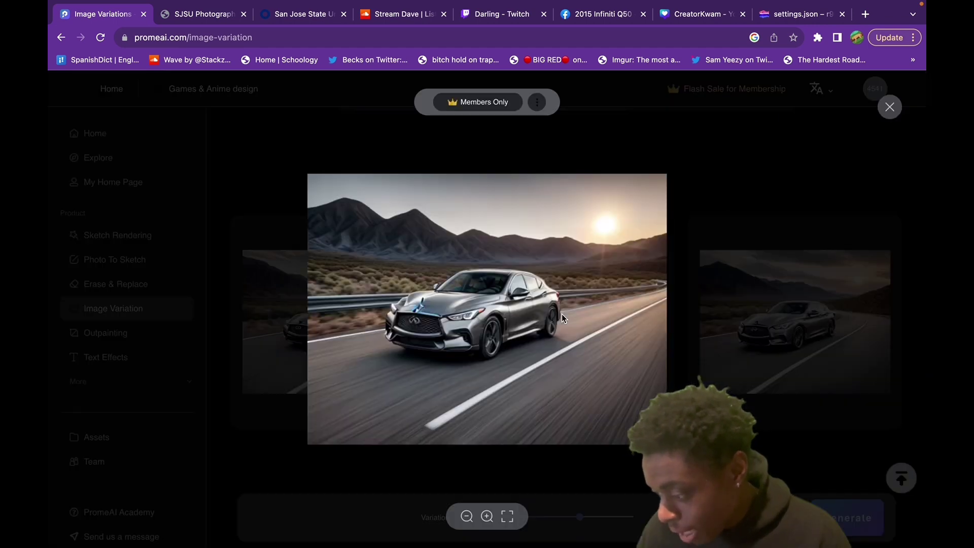
Close the enlarged variation and compare the three generated car images with the original photo
click(818, 175)
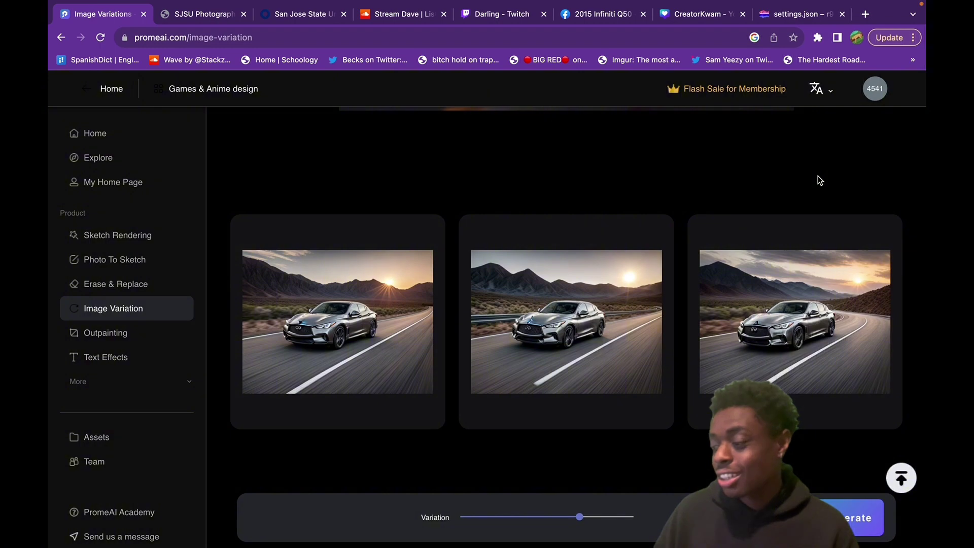
scroll(818, 175, up, 5)
scroll(818, 176, down, 5)
scroll(817, 165, down, 3)
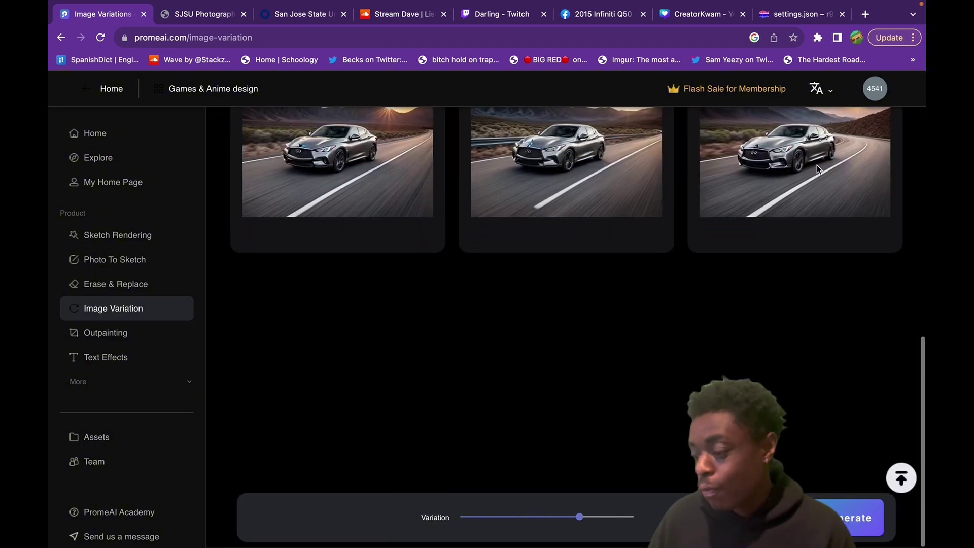
scroll(816, 166, up, 6)
scroll(817, 166, up, 2)
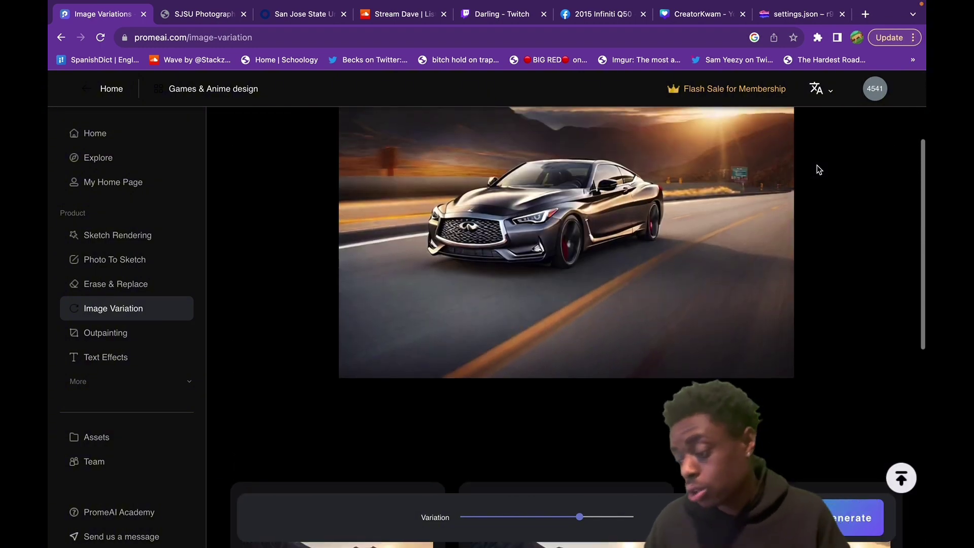
Lower the Variation amount to near its minimum and generate a new set of car variations
scroll(817, 165, down, 5)
drag(578, 517, 467, 528)
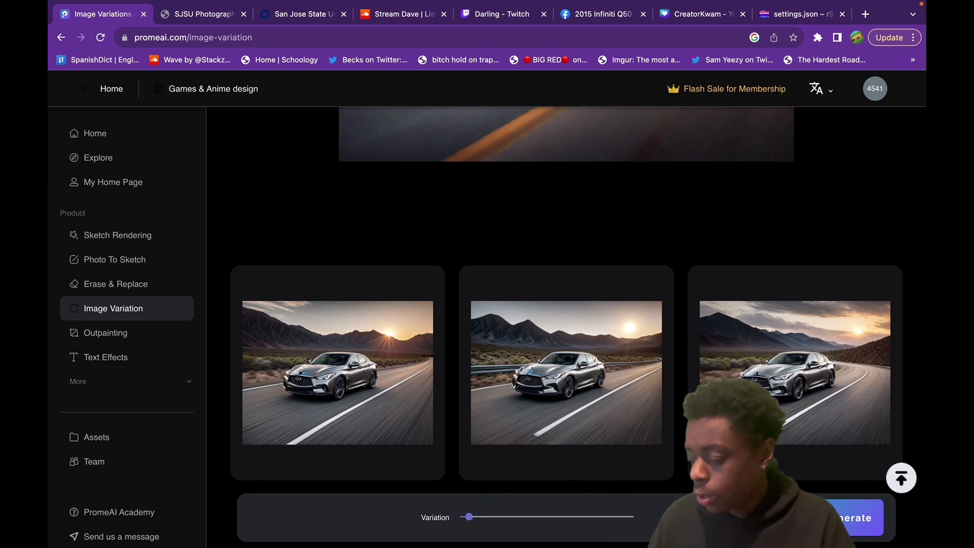
click(863, 518)
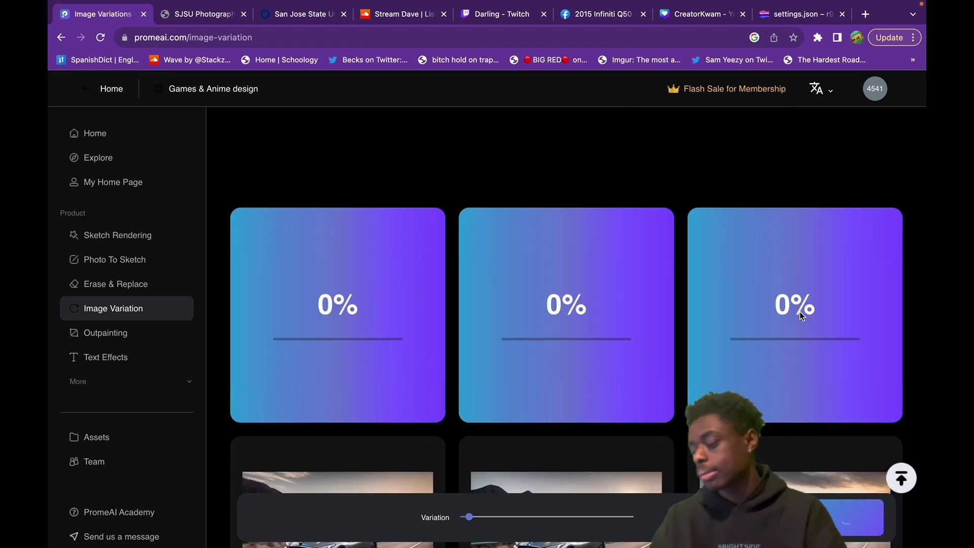
View the first image of the new car variation set enlarged and close it
scroll(410, 258, up, 10)
scroll(410, 258, down, 5)
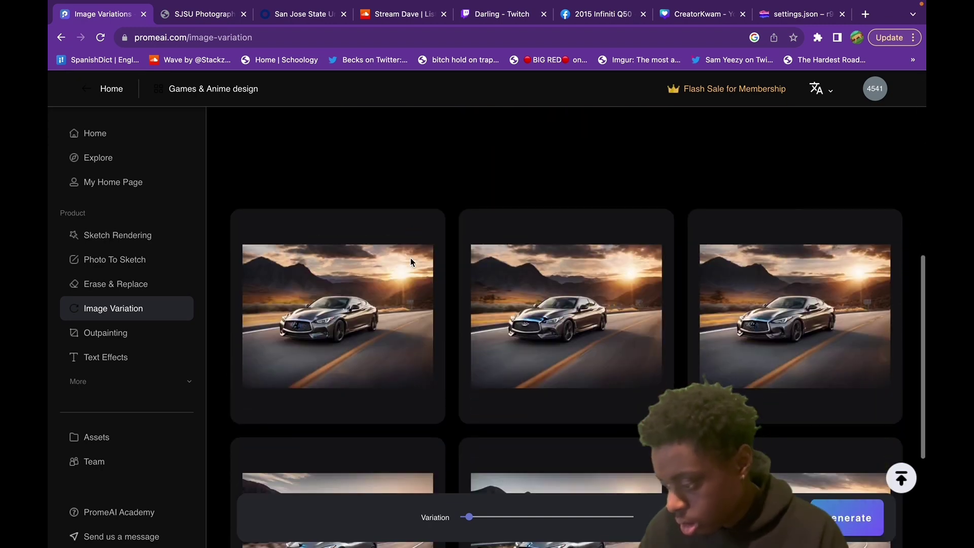
click(392, 279)
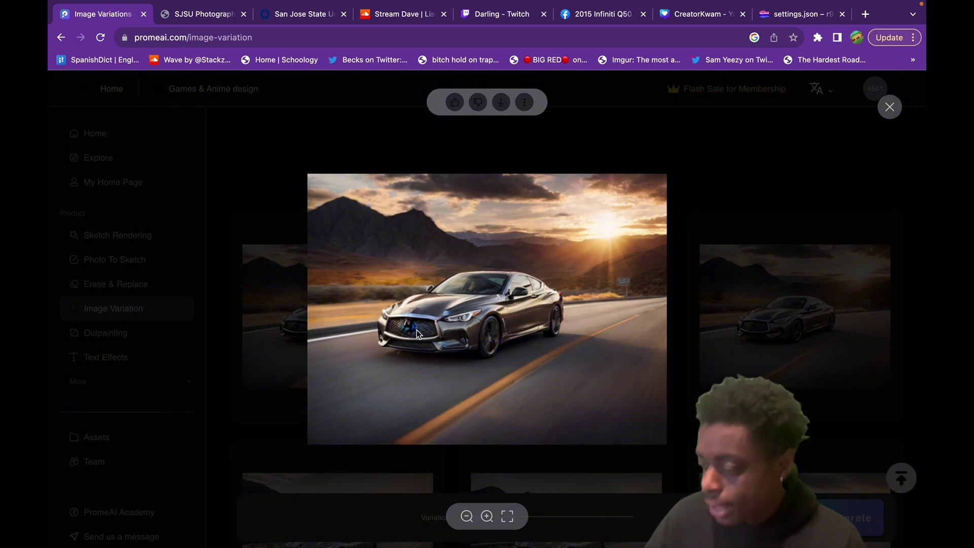
click(723, 330)
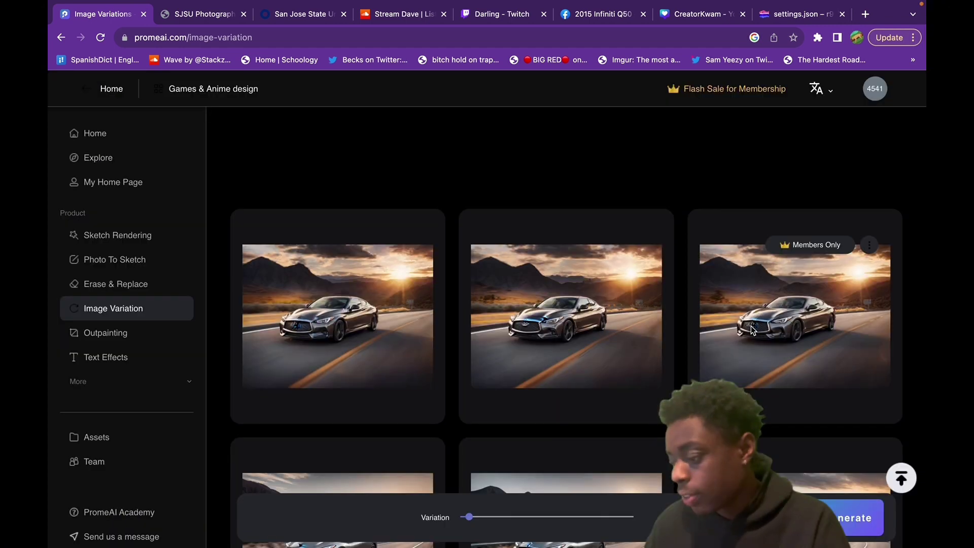
click(652, 339)
In Outpainting, upload the DreamShaper image ending in white_k_1.jpg from Downloads and generate expanded versions of it
click(93, 388)
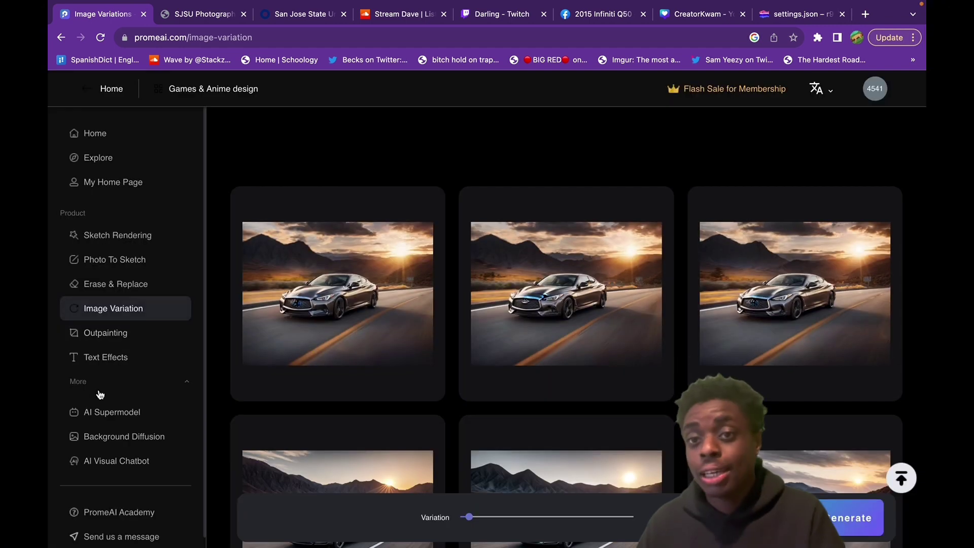
click(136, 338)
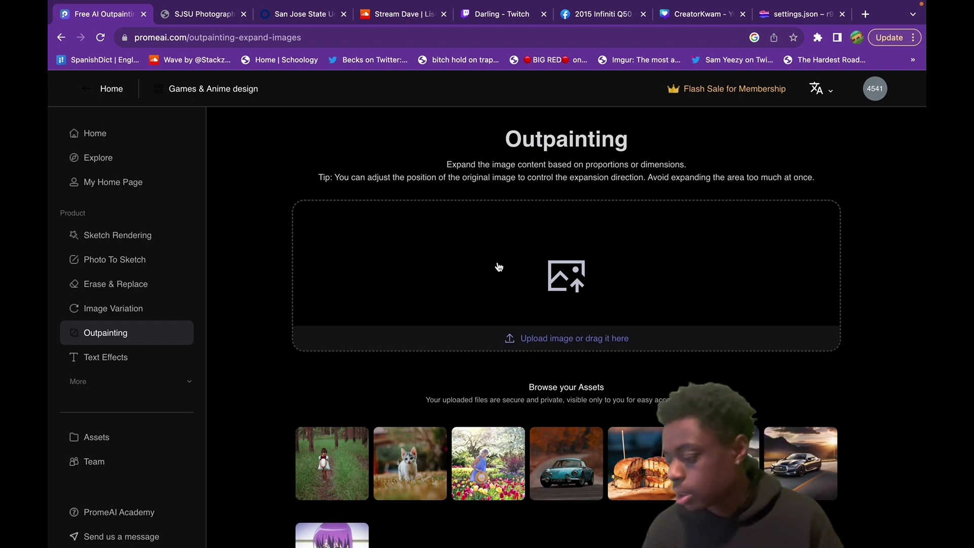
click(500, 267)
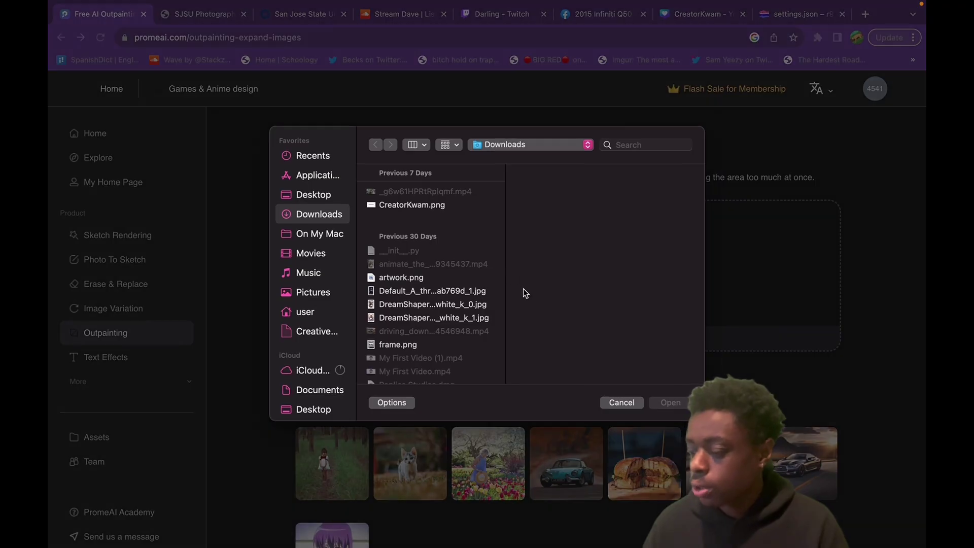
click(437, 317)
key(Return)
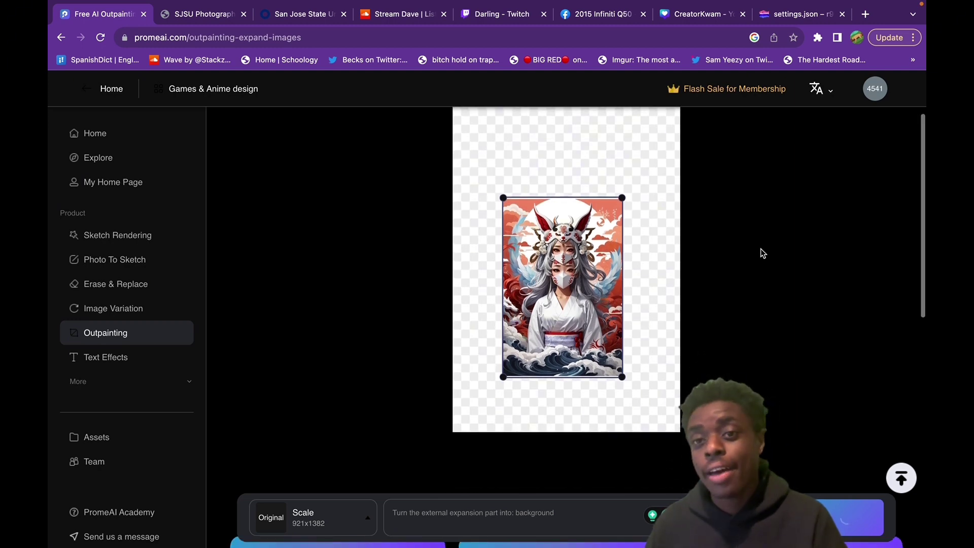
View the first outpainted result enlarged and compare it with the source image's placement on the canvas
scroll(760, 248, down, 4)
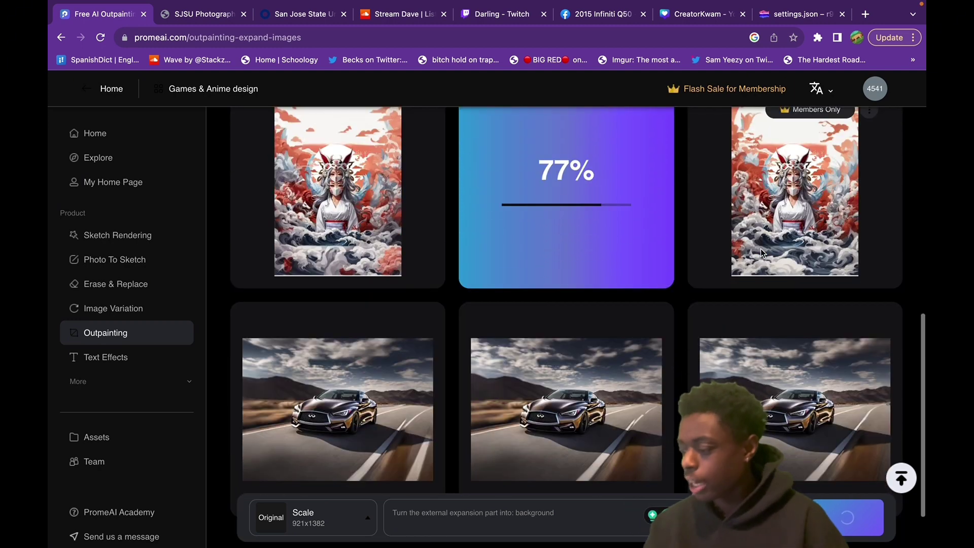
click(381, 224)
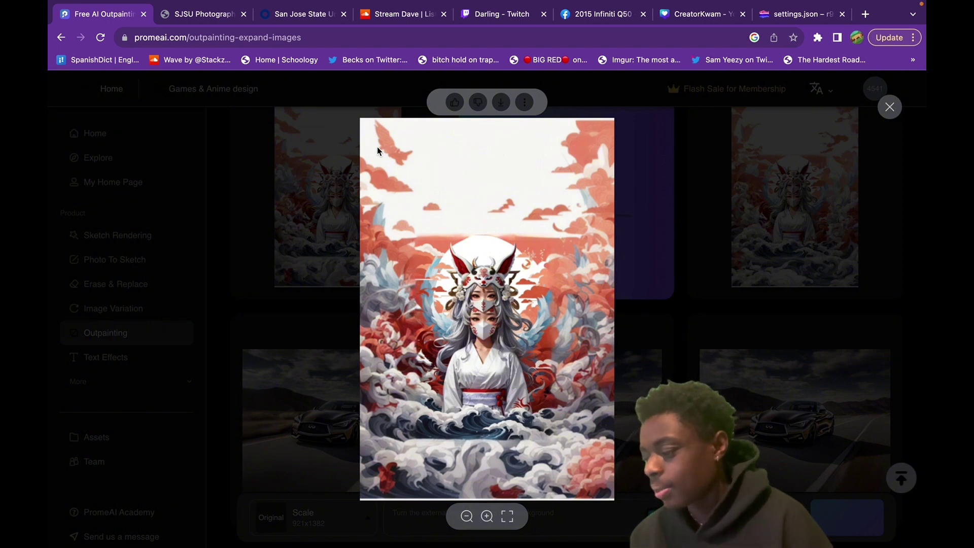
click(648, 210)
scroll(646, 209, up, 8)
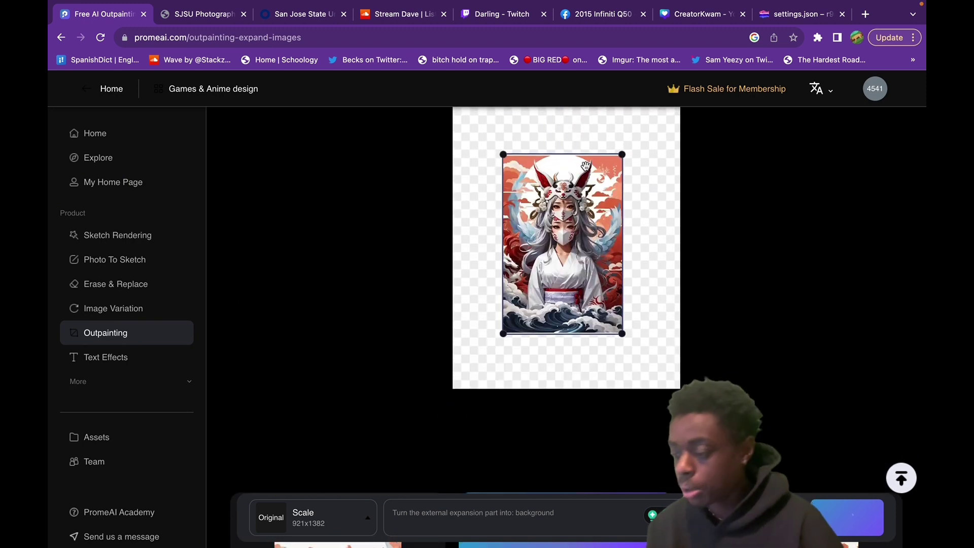
scroll(645, 219, down, 5)
View the third and the middle outpainted results enlarged
mouse_move(288, 245)
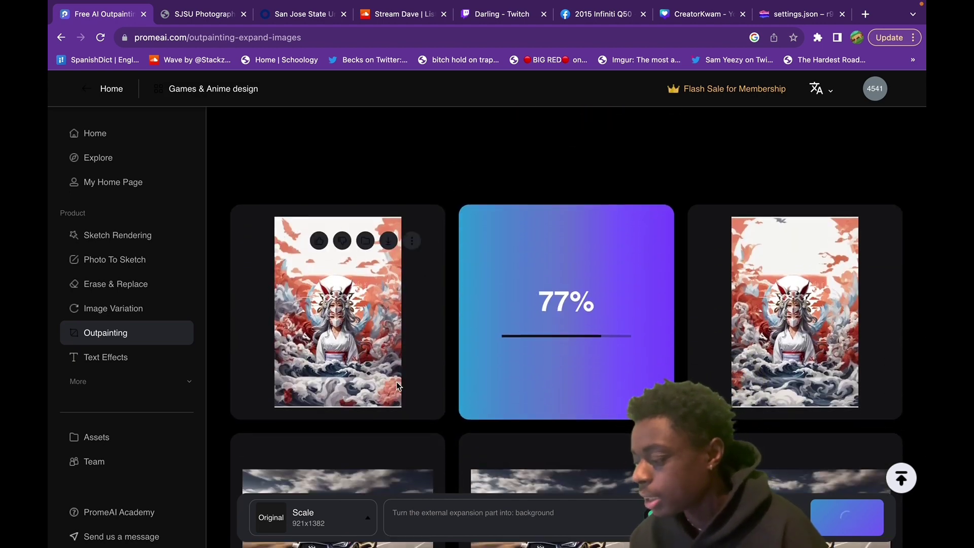
click(831, 321)
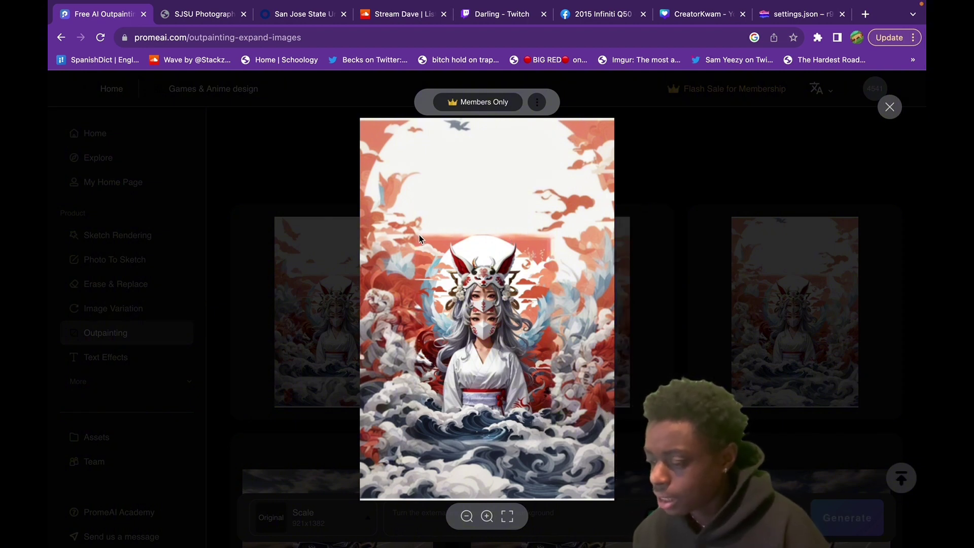
click(662, 186)
click(590, 272)
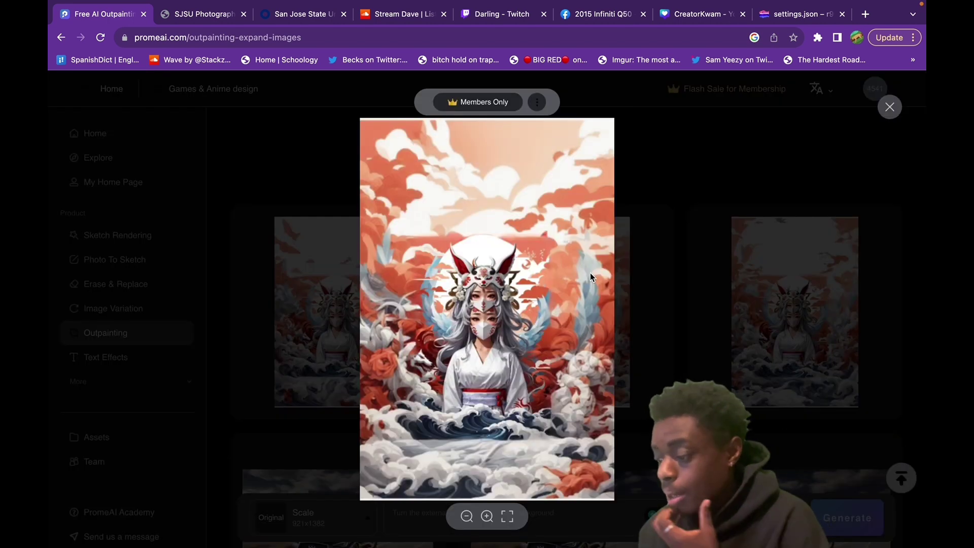
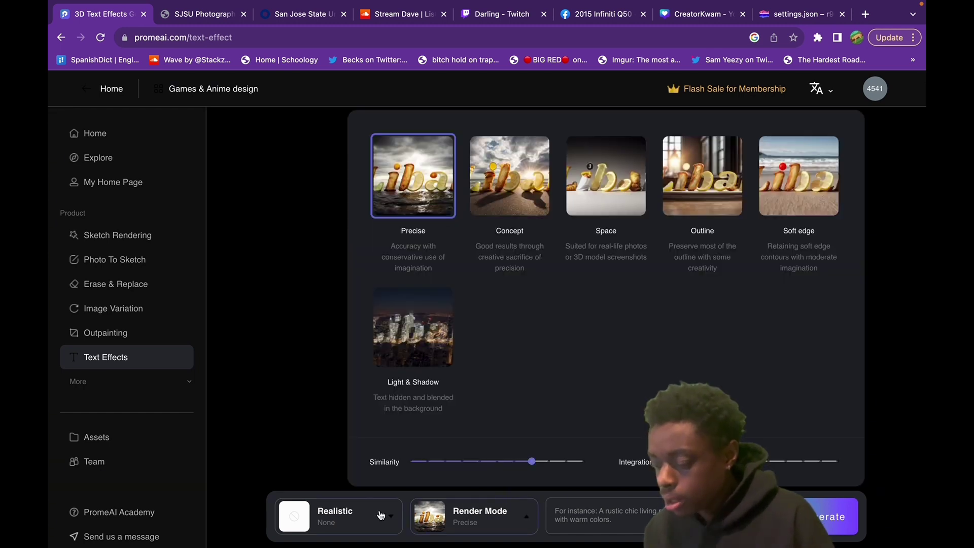
Browse the realistic Fashion and Landscapes text styles and choose Frozen Wilderness for the text effect
mouse_move(381, 515)
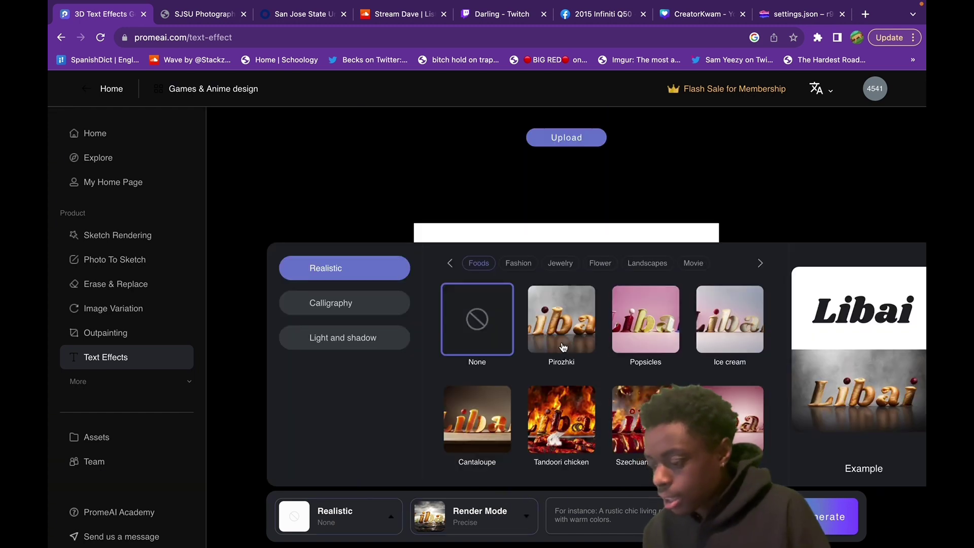
scroll(523, 270, down, 1)
click(520, 264)
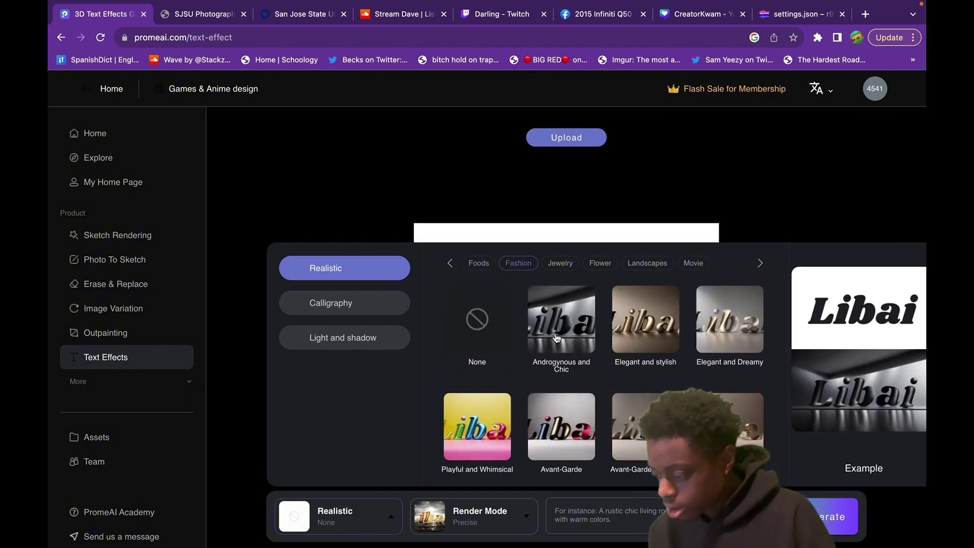
click(557, 337)
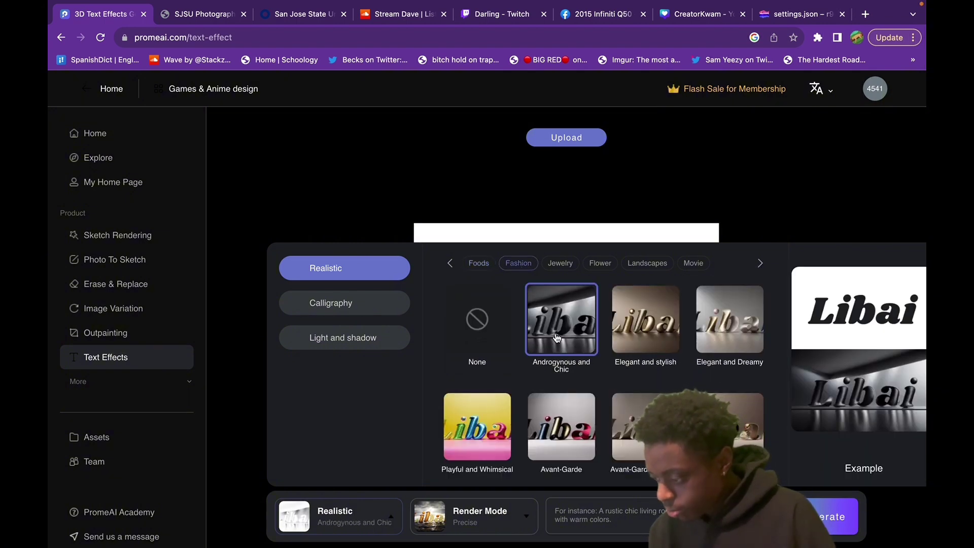
click(648, 263)
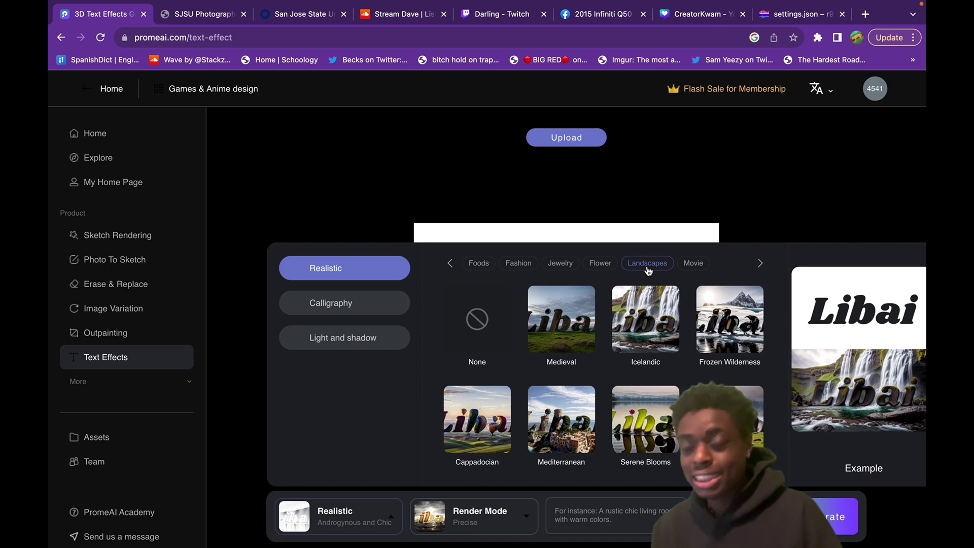
click(563, 406)
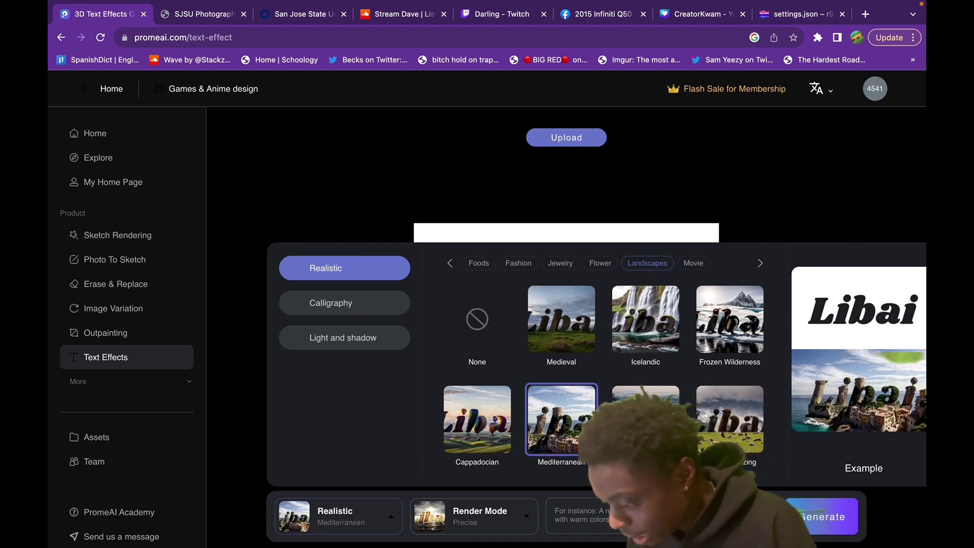
click(746, 344)
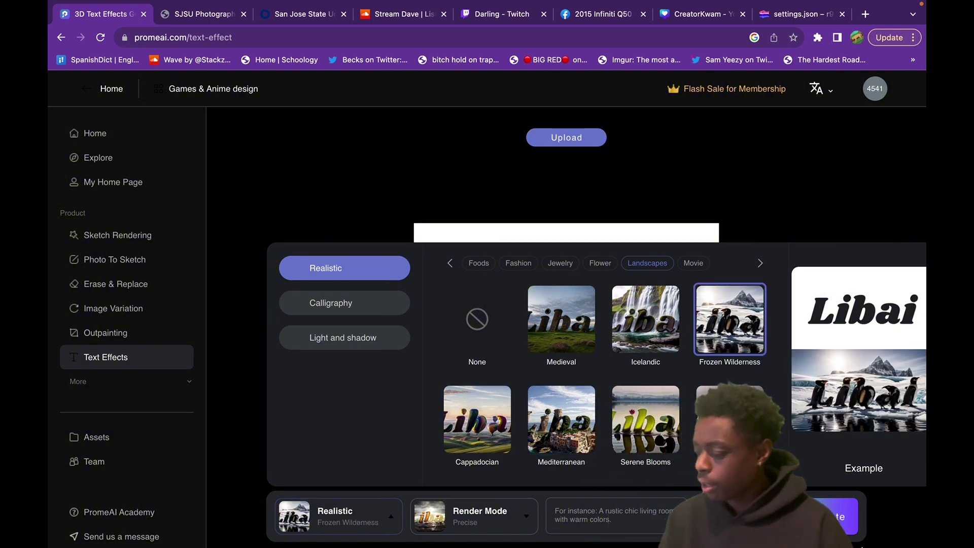
Examine the generated Frozen Wilderness text images and the earlier text effect results below them
scroll(912, 329, down, 5)
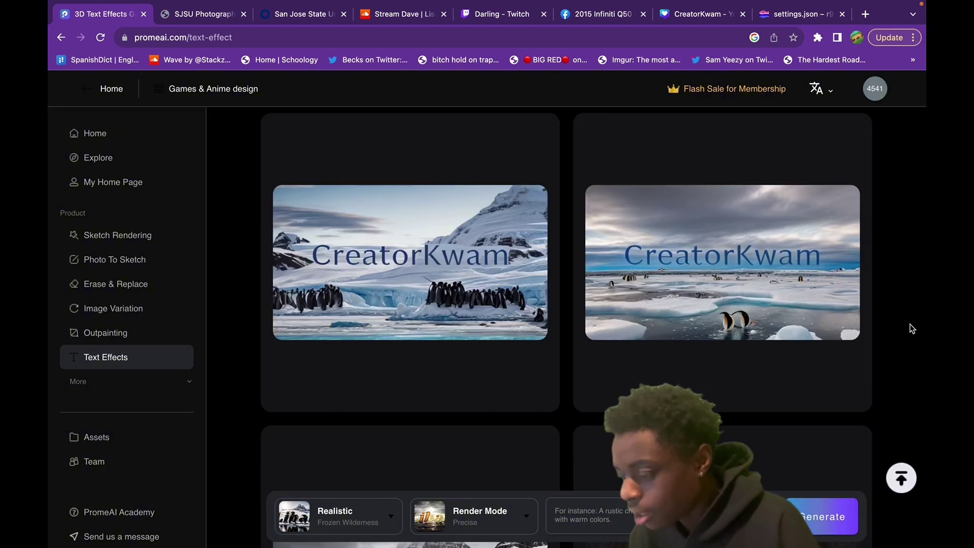
scroll(911, 329, down, 4)
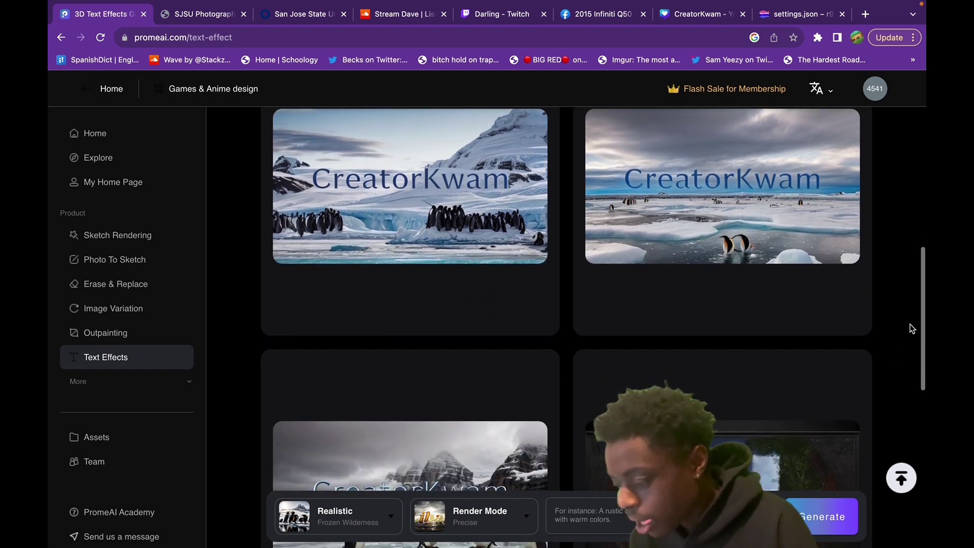
scroll(912, 329, down, 2)
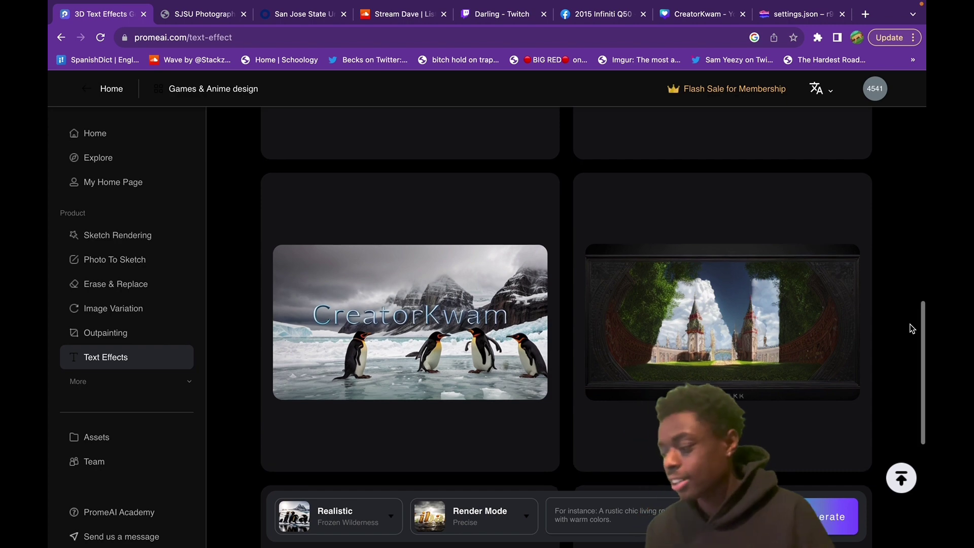
scroll(911, 328, down, 1)
scroll(912, 328, down, 6)
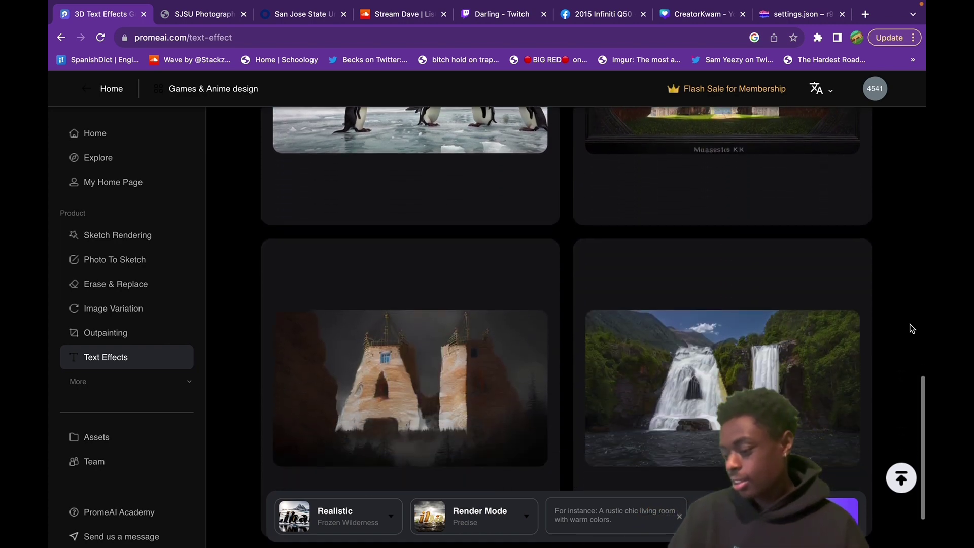
scroll(910, 328, down, 2)
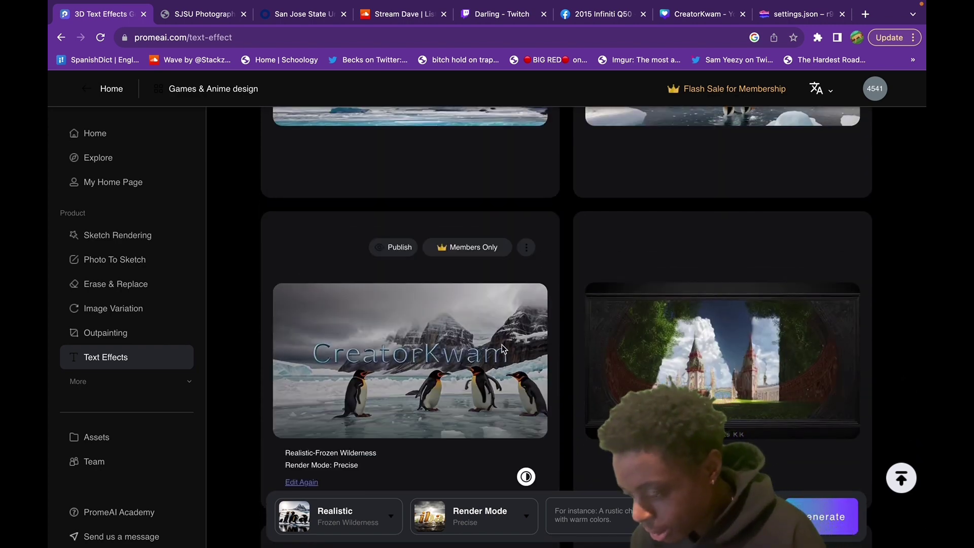
scroll(502, 345, up, 1)
scroll(501, 345, up, 4)
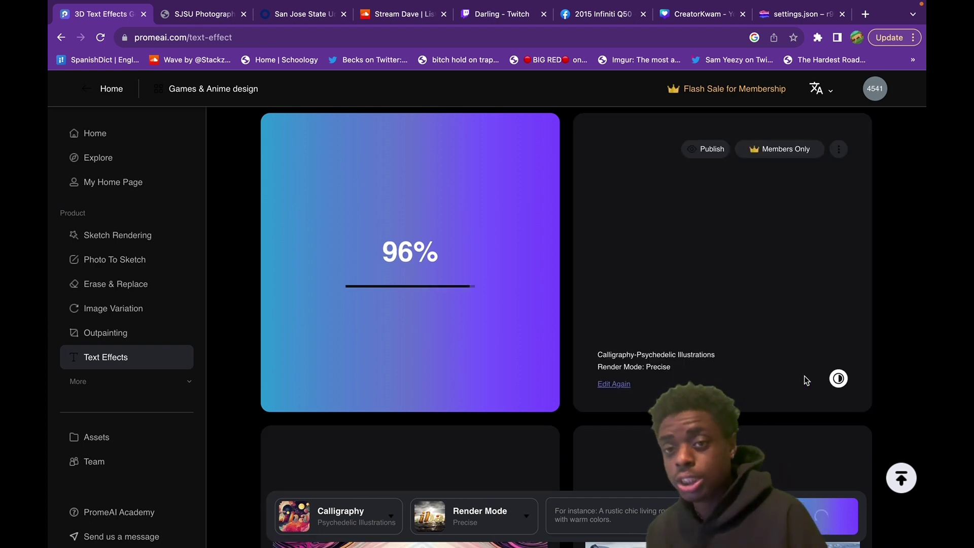
Examine the generated text images in the Calligraphy style Psychedelic Illustrations
scroll(807, 381, down, 1)
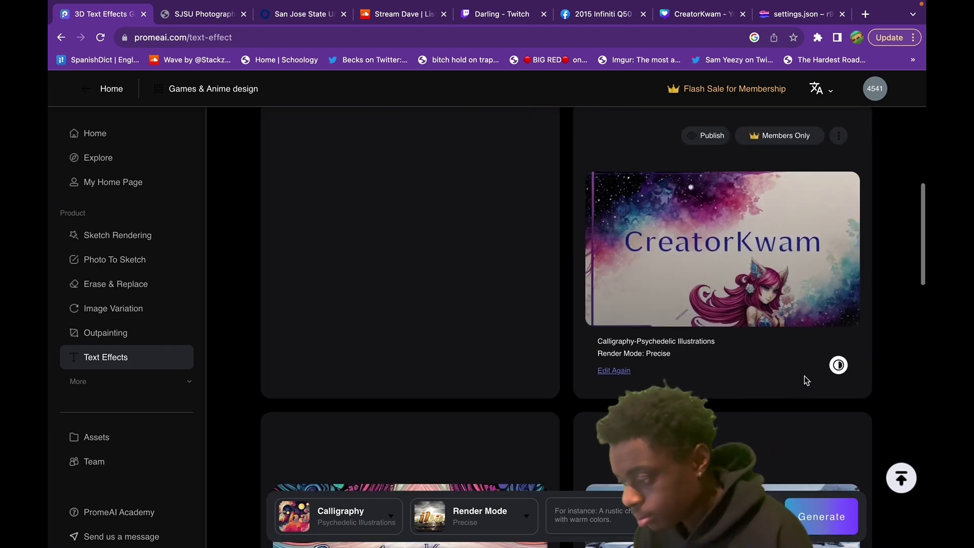
scroll(806, 381, down, 3)
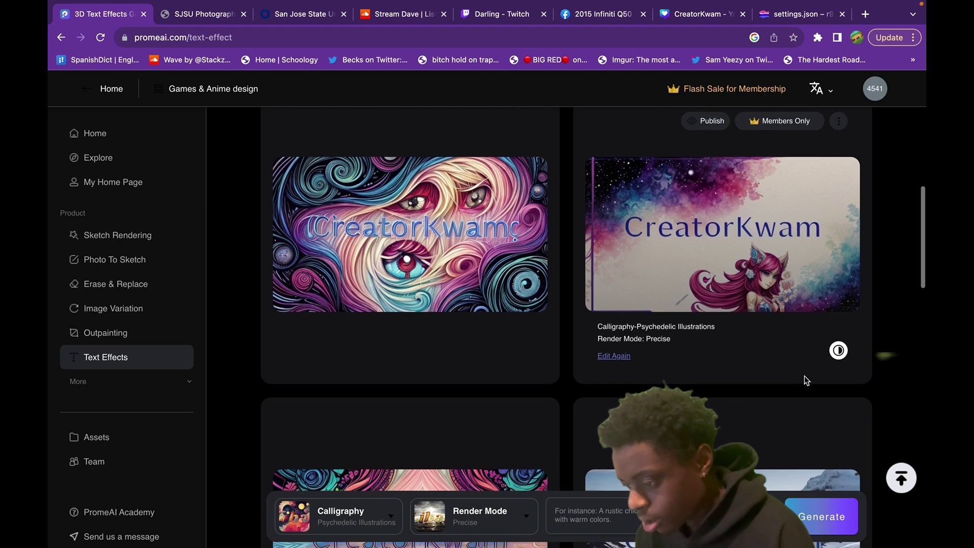
scroll(806, 380, down, 5)
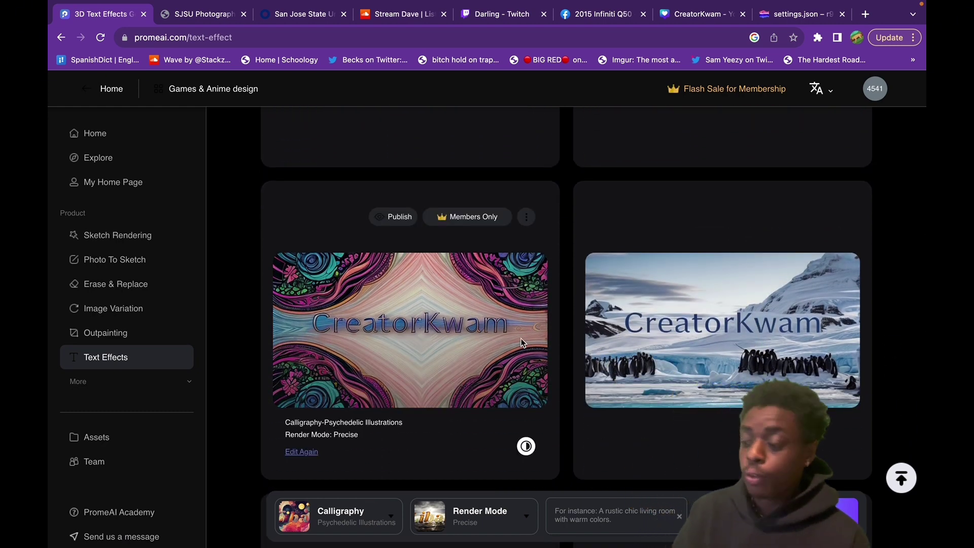
Enter "3d text" as the prompt for the text effect
scroll(520, 343, up, 6)
text(3d text)
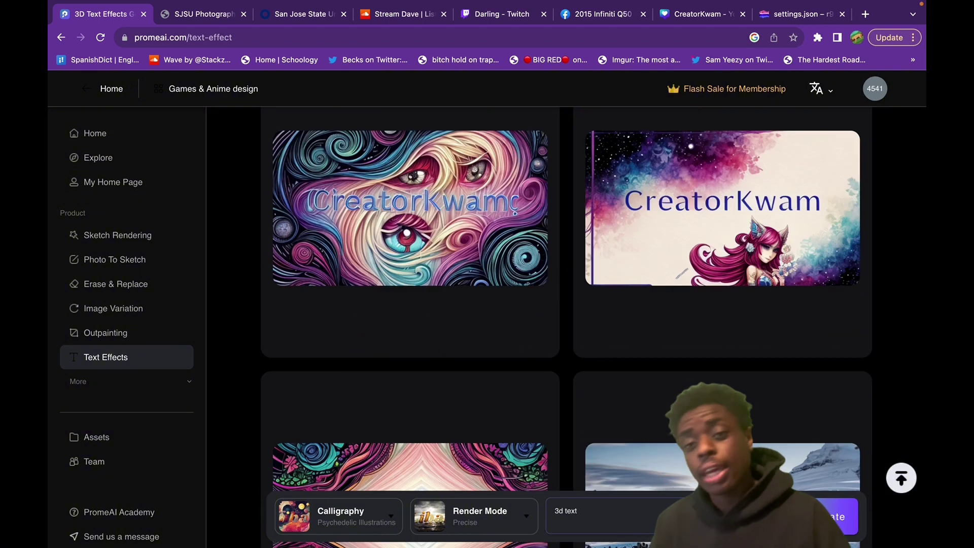
Generate the text effect images from the "3d text" prompt
click(823, 517)
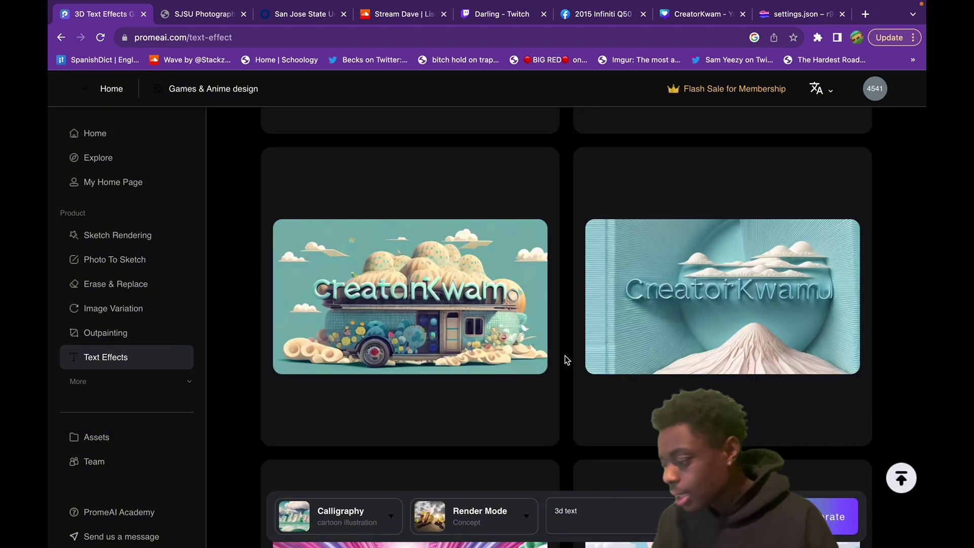
mouse_move(723, 326)
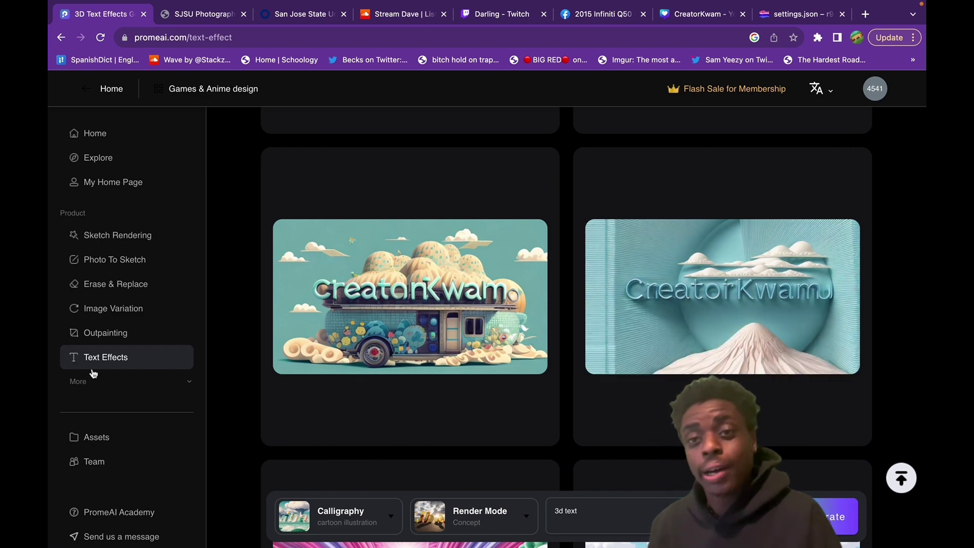
Open the AI Supermodel tool from the additional products, browse its sample assets and load the bald female mannequin image
click(112, 383)
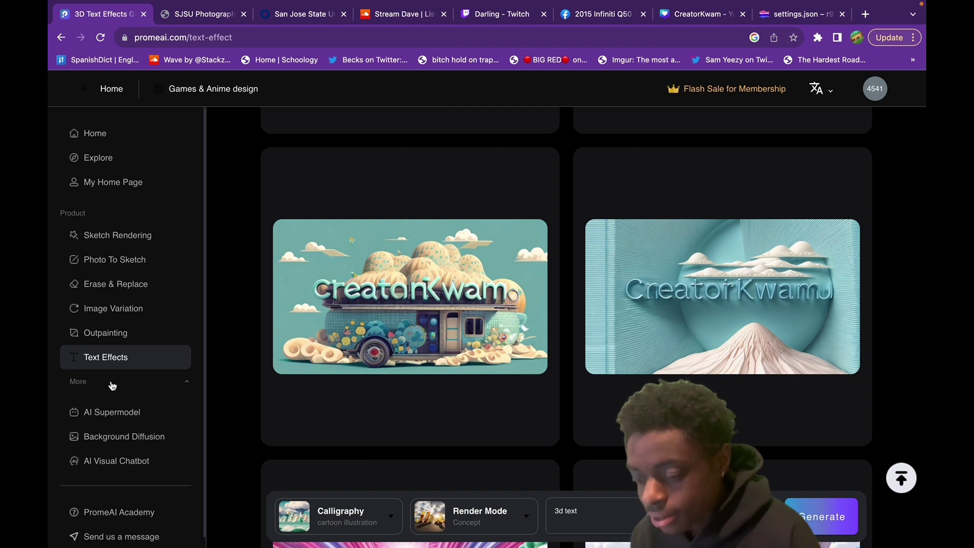
click(113, 412)
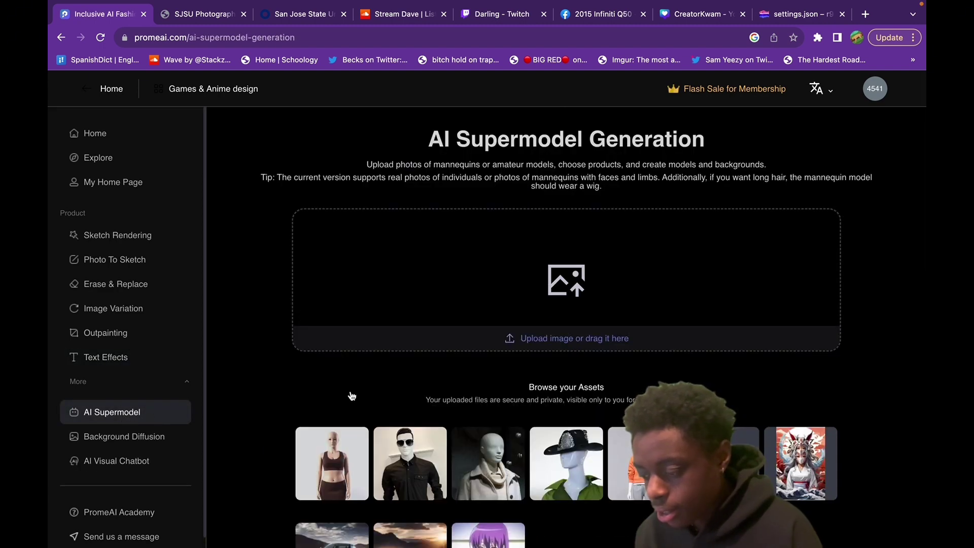
scroll(363, 385, down, 2)
scroll(364, 384, up, 2)
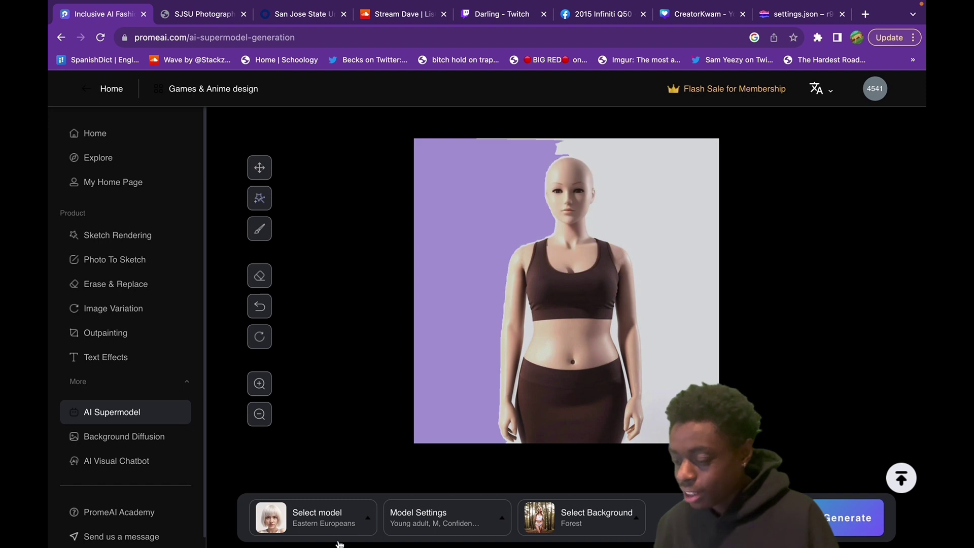
Browse the female model types and choose Indians for the AI Supermodel generation
click(327, 528)
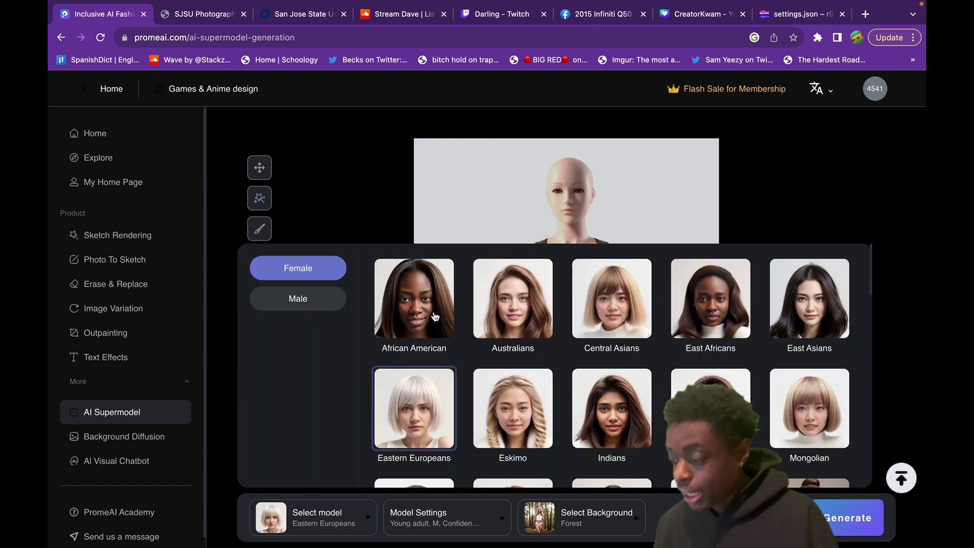
scroll(598, 337, down, 3)
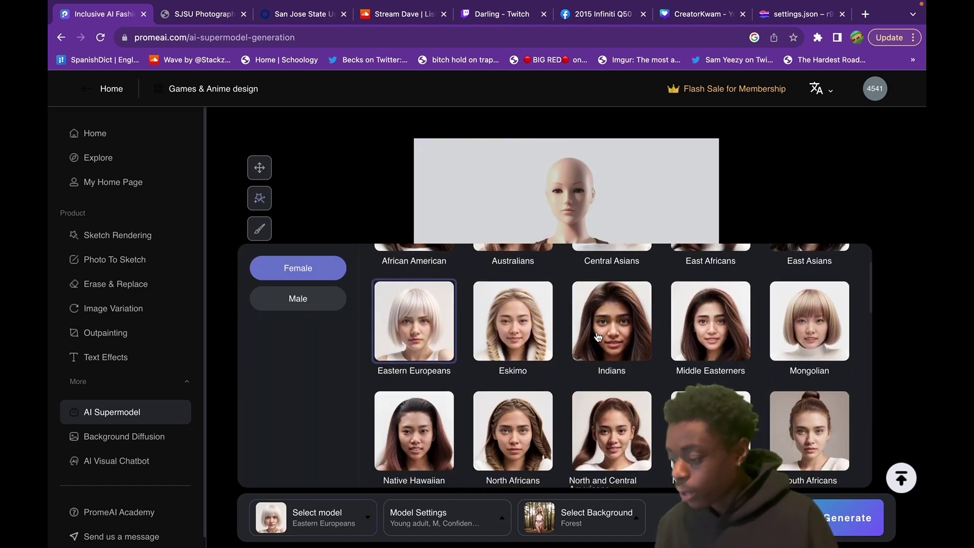
scroll(624, 415, down, 4)
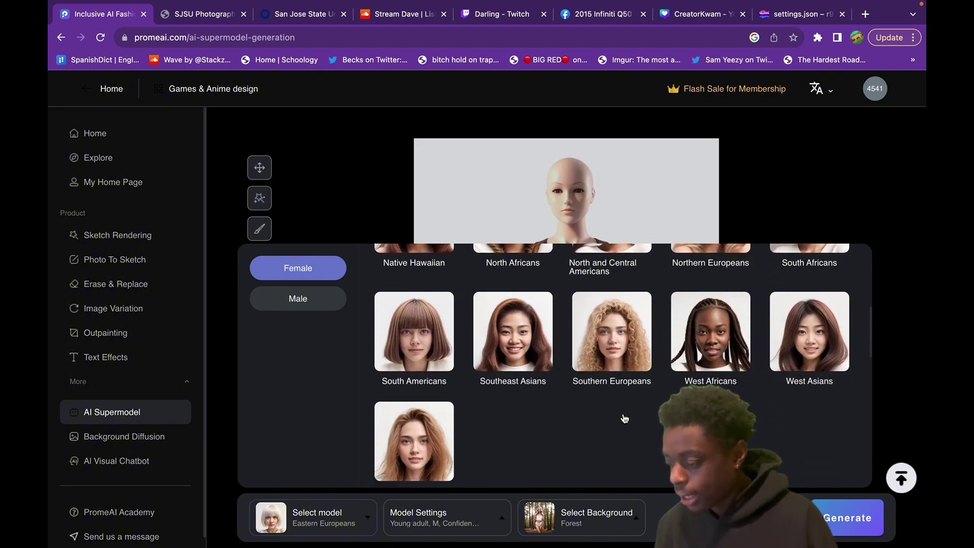
scroll(634, 377, up, 3)
scroll(634, 377, up, 4)
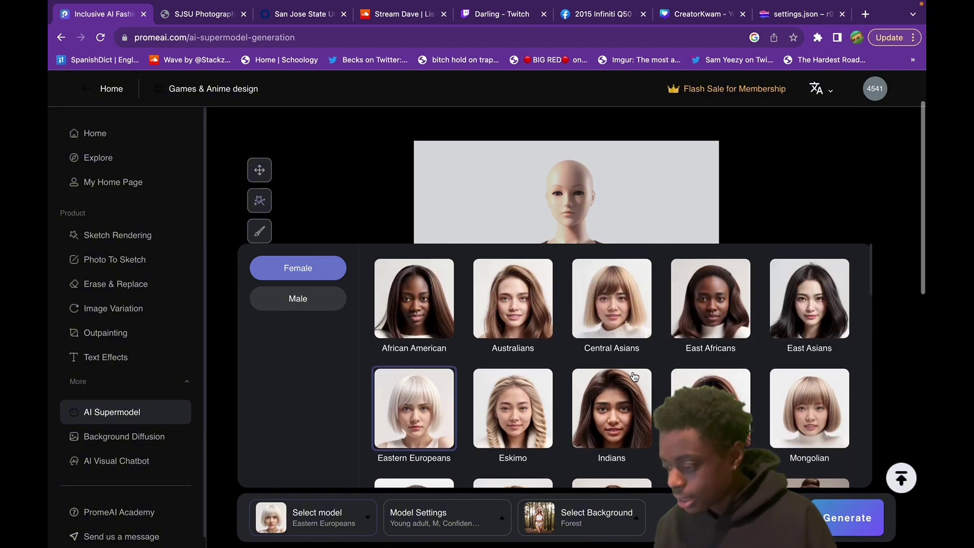
scroll(517, 330, down, 2)
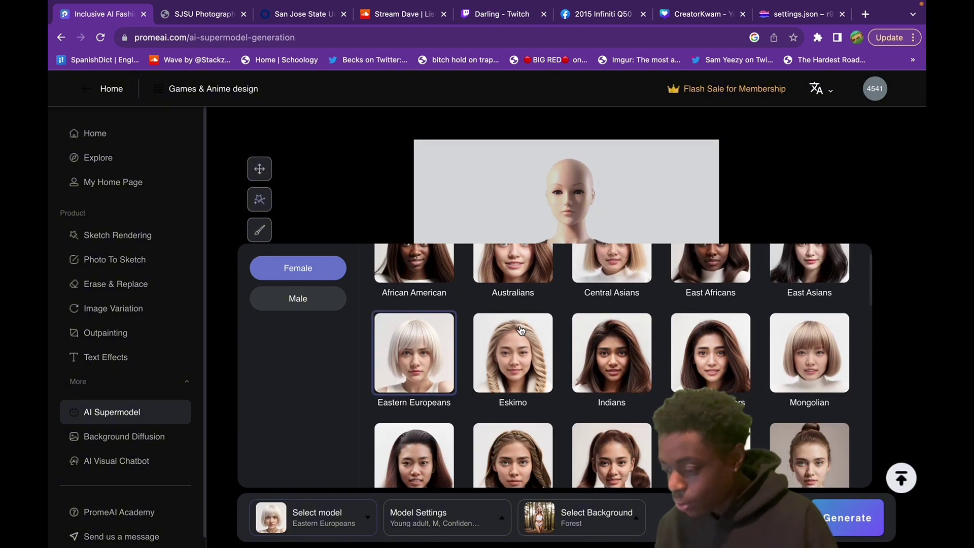
scroll(522, 355, down, 2)
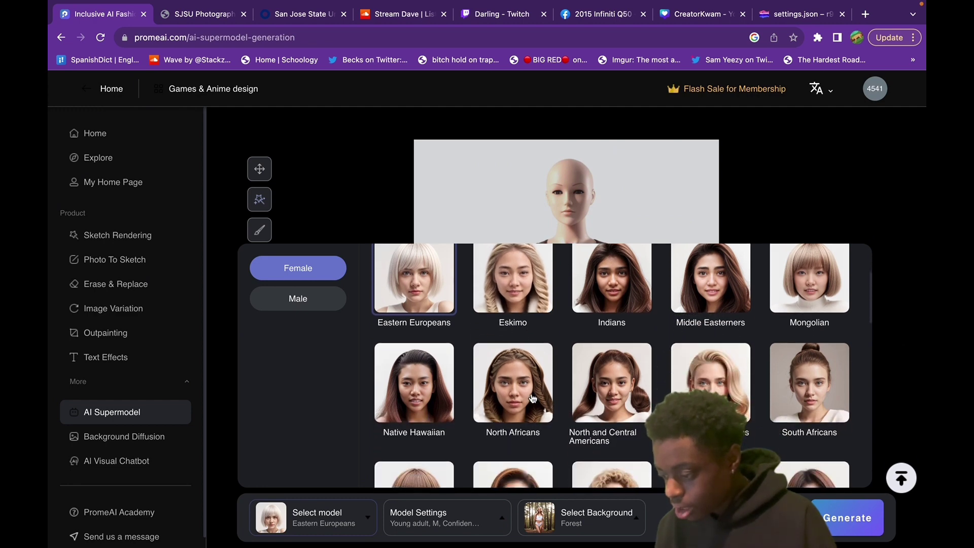
scroll(533, 402, down, 2)
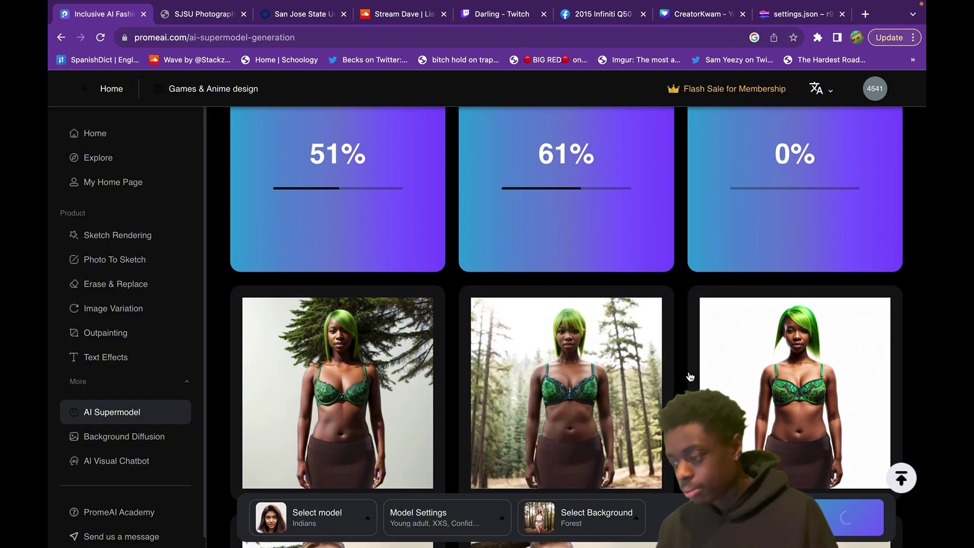
Check the source mannequin image and the progress of the new supermodel images
scroll(684, 365, up, 5)
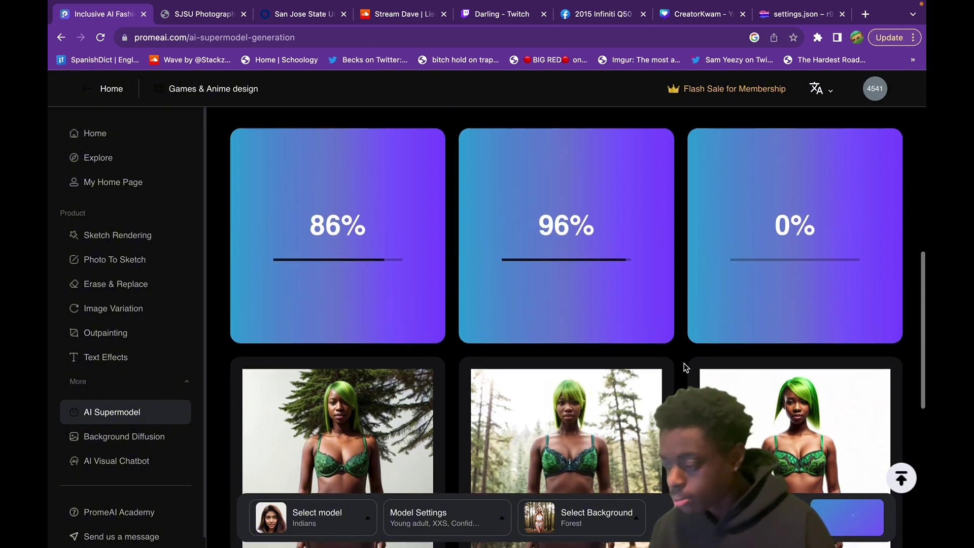
scroll(683, 363, up, 5)
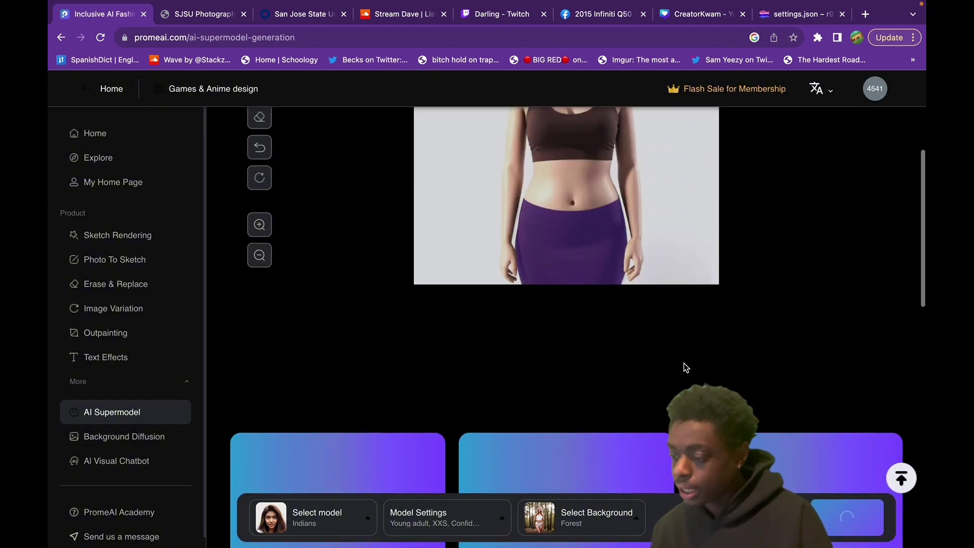
scroll(684, 363, up, 1)
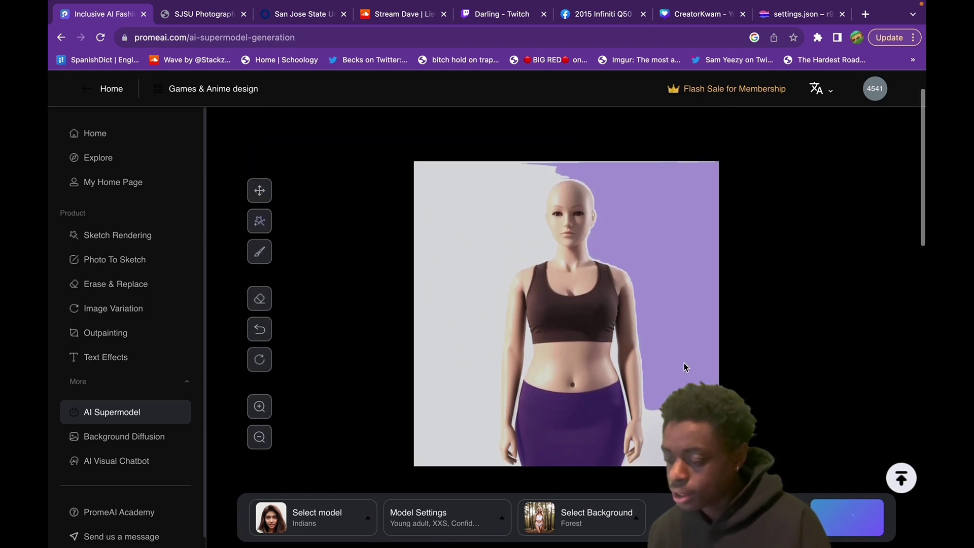
scroll(684, 363, down, 10)
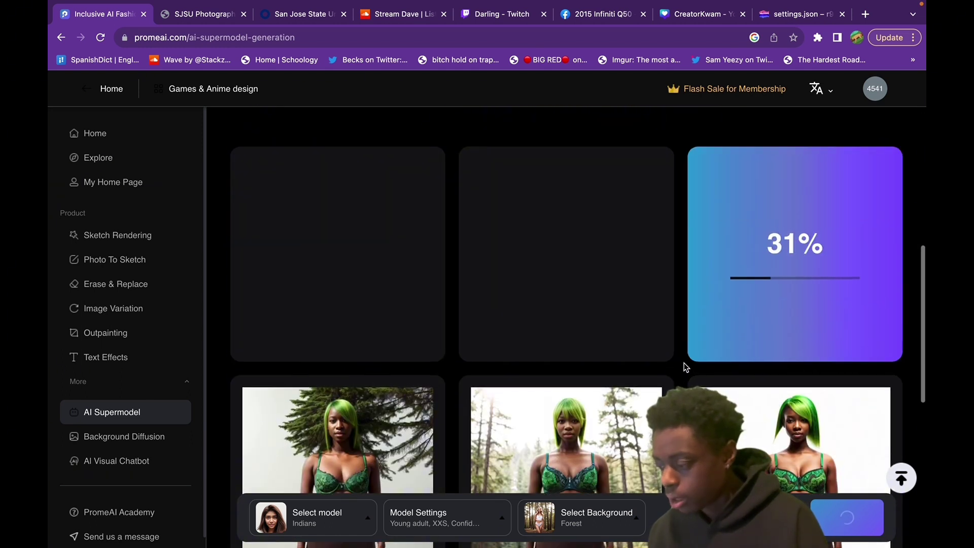
scroll(683, 365, up, 1)
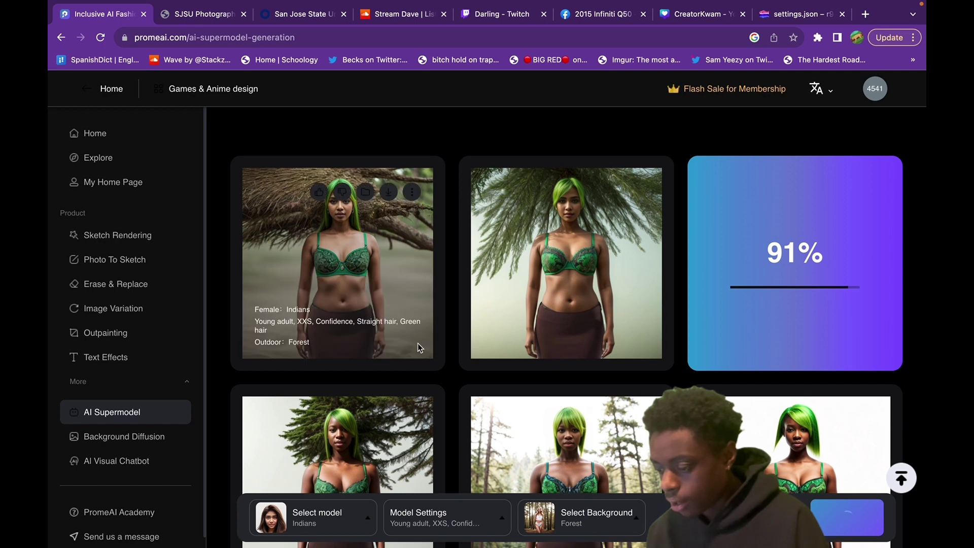
View each of the three newly generated supermodel images enlarged, closing the preview after each one
click(418, 343)
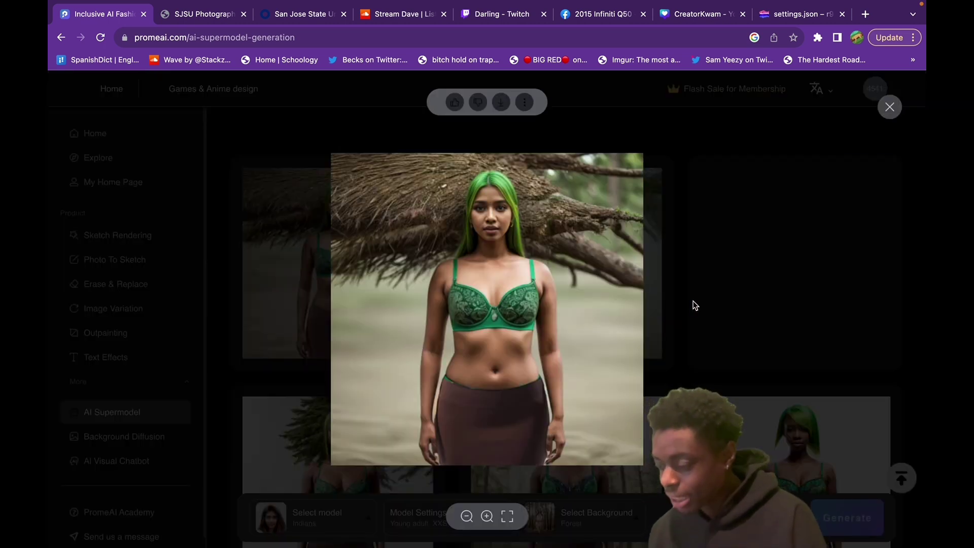
click(675, 204)
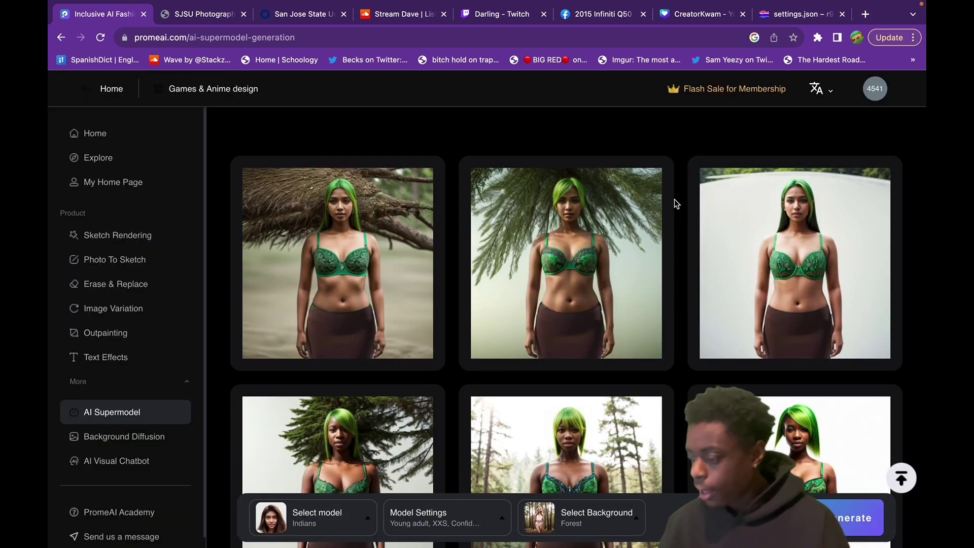
click(586, 282)
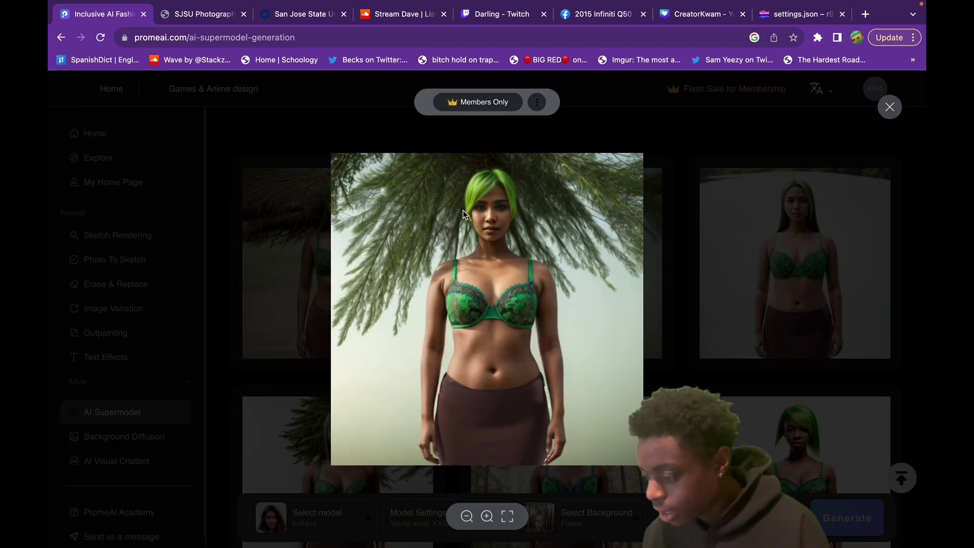
click(778, 226)
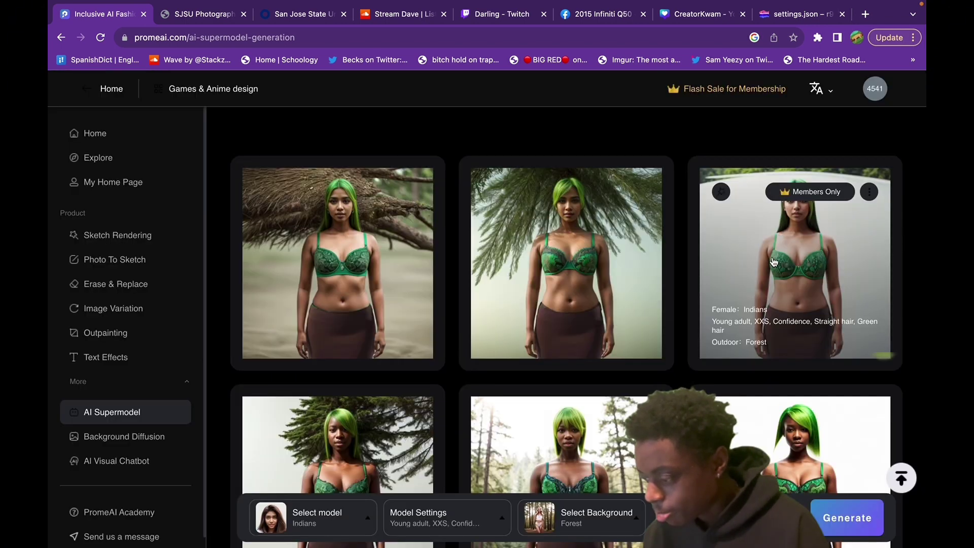
click(768, 266)
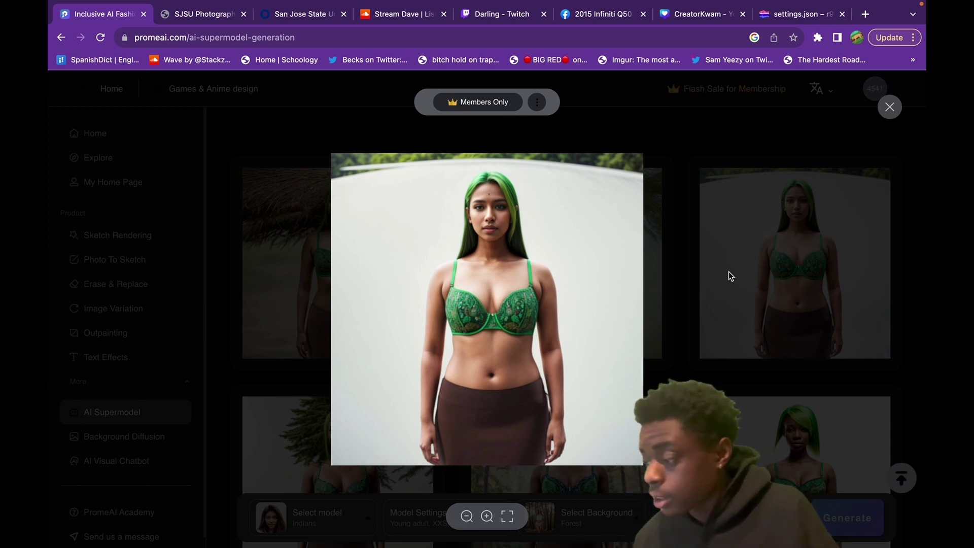
click(890, 107)
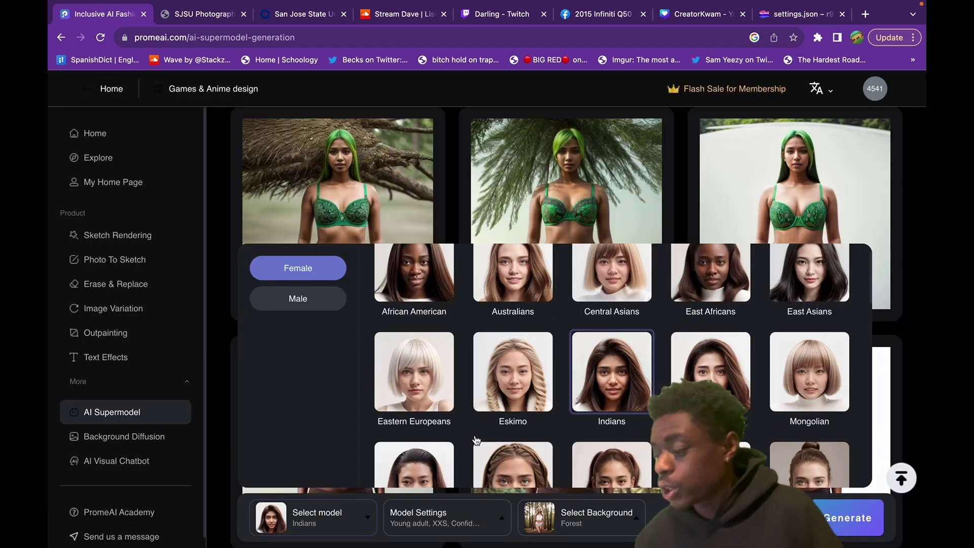
Look through the range of female model types offered for the AI Supermodel
scroll(445, 342, up, 1)
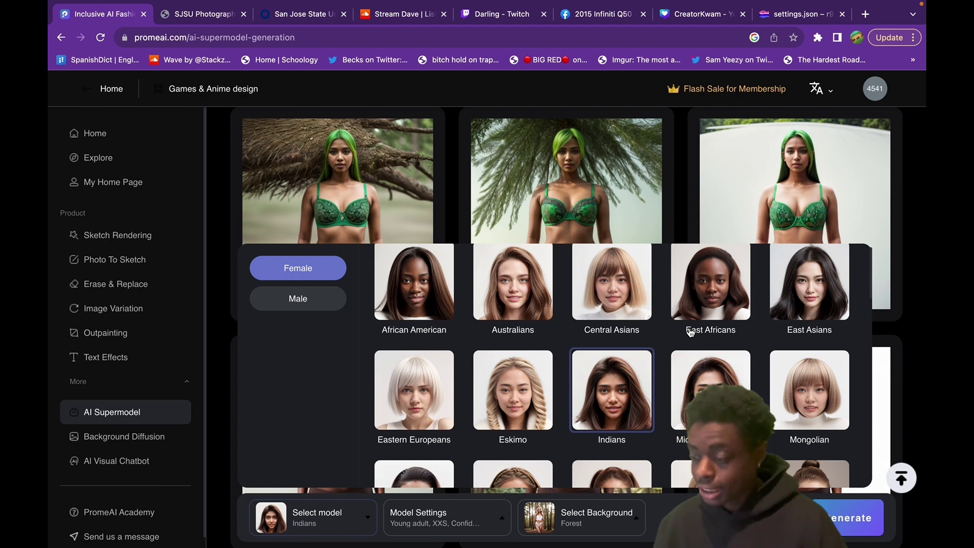
scroll(844, 450, down, 2)
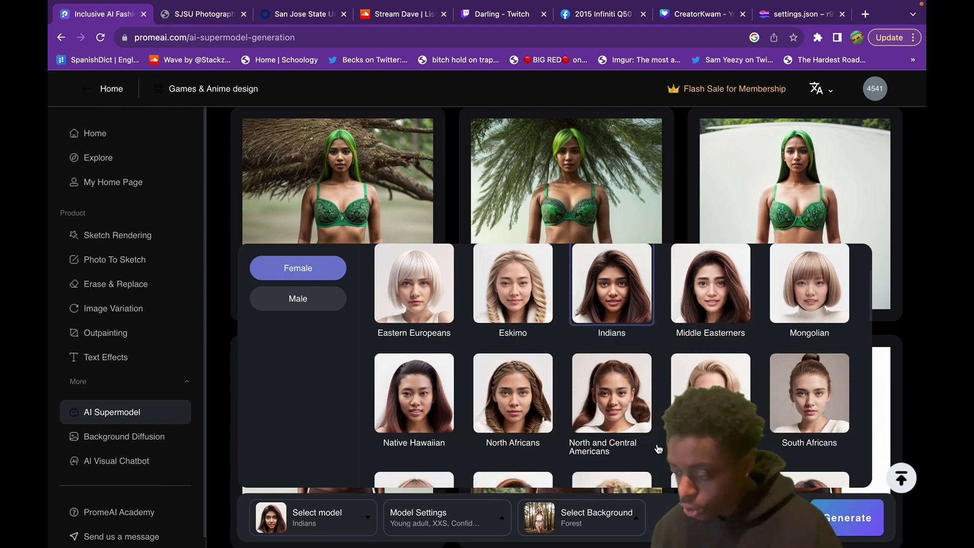
scroll(536, 453, down, 3)
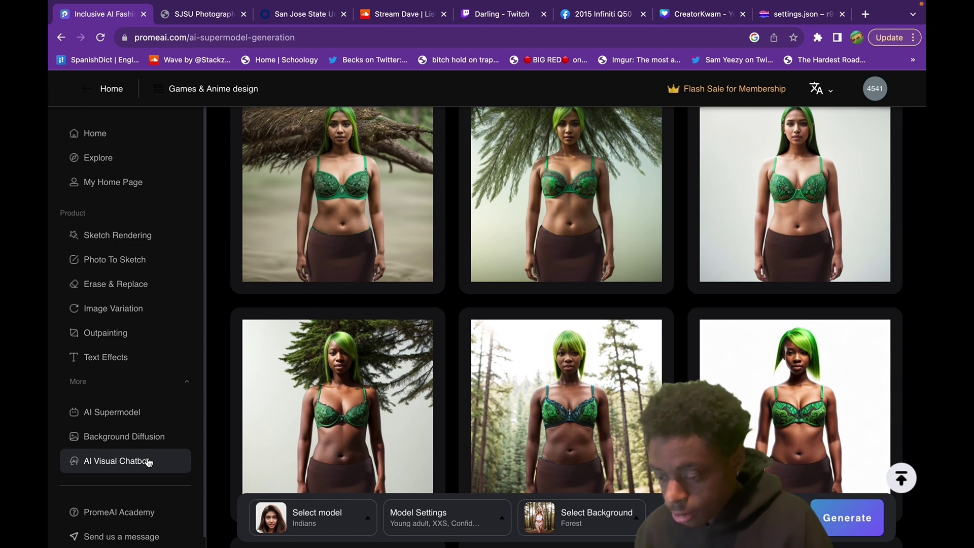
Open the Background Diffusion tool and look over its description, upload area and sample assets
click(151, 438)
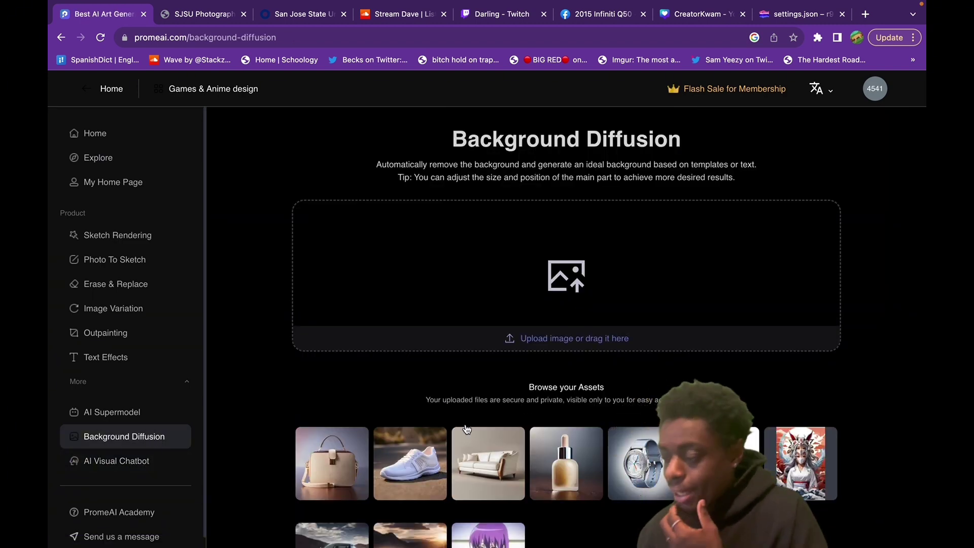
scroll(467, 428, down, 1)
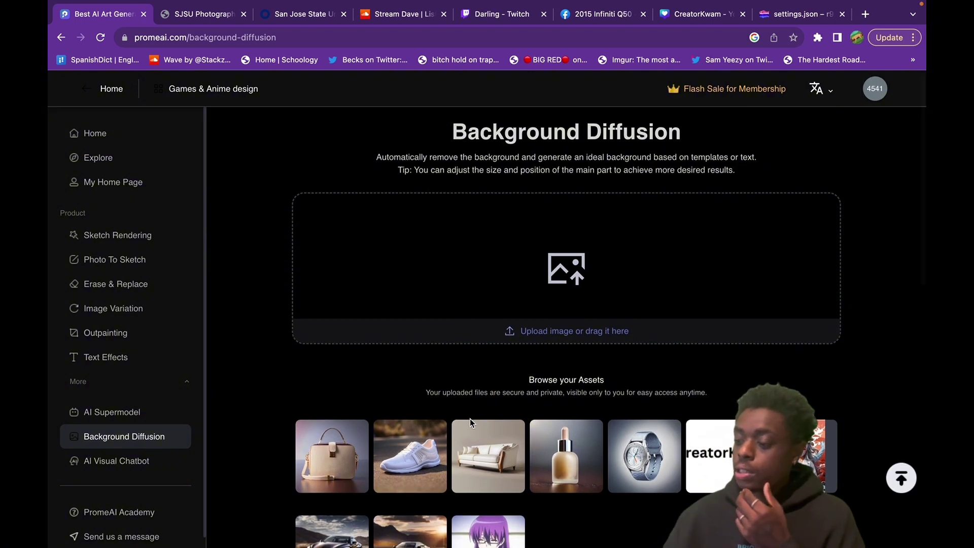
scroll(470, 419, up, 1)
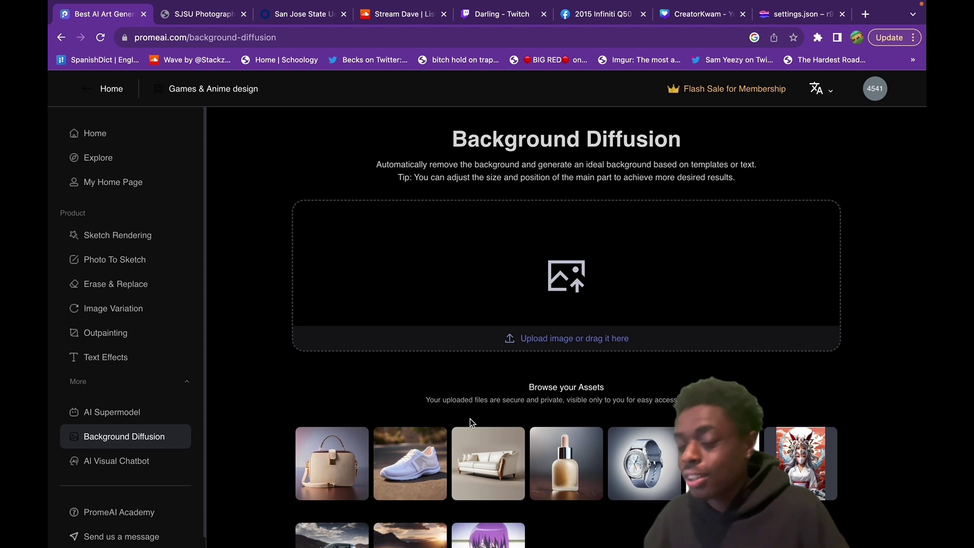
scroll(469, 423, down, 1)
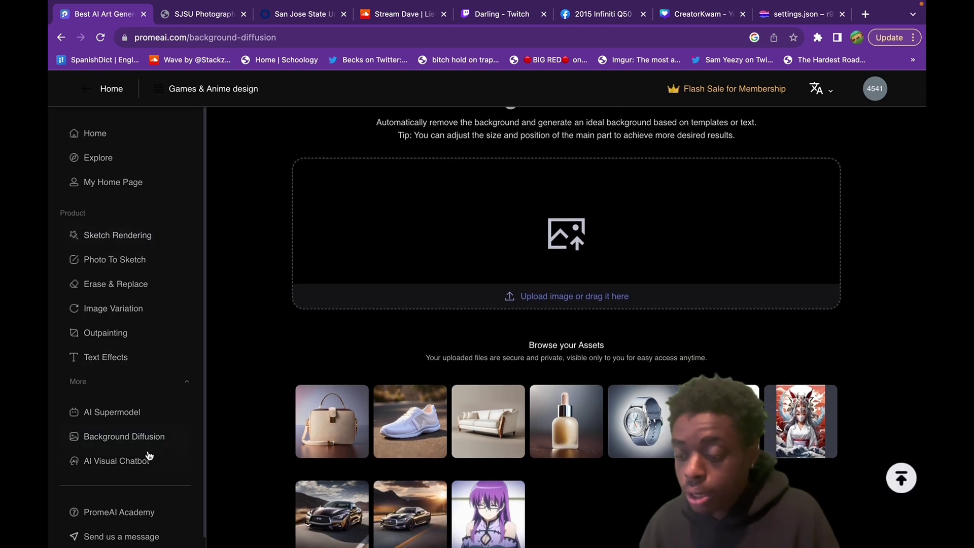
Open the AI Visual Chatbot tool
click(145, 469)
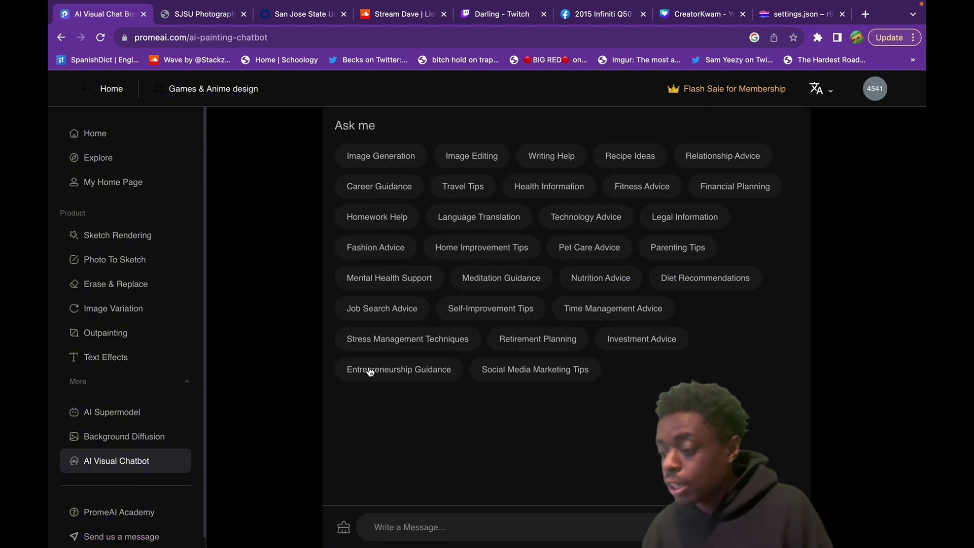